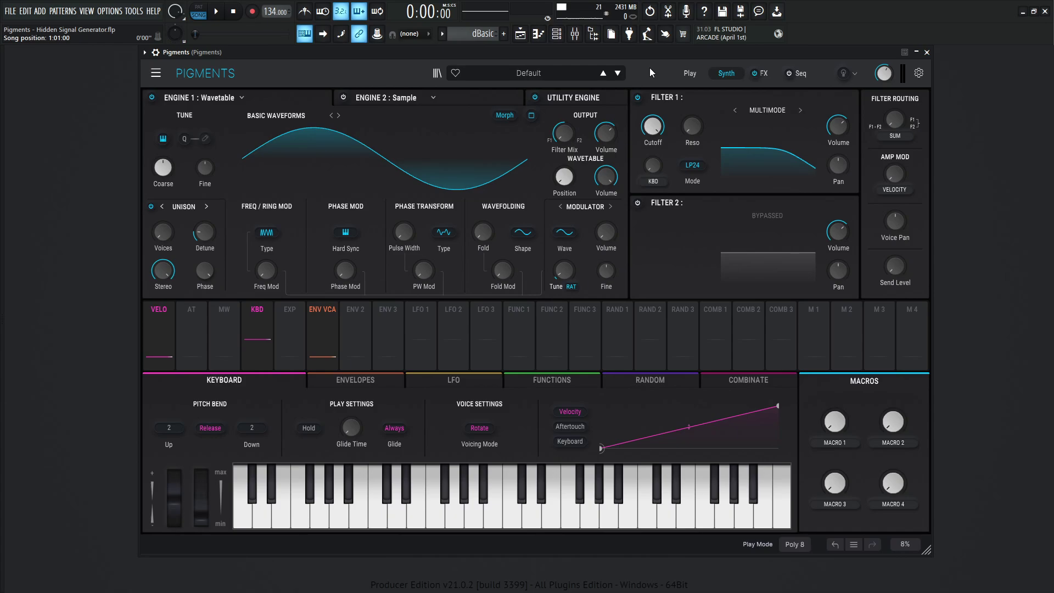
Step: Start from the default preset with Engine 1's wavetable volume at -70 dB and the modulator volume at 0 dB
click(156, 73)
click(165, 87)
drag(606, 176, 610, 178)
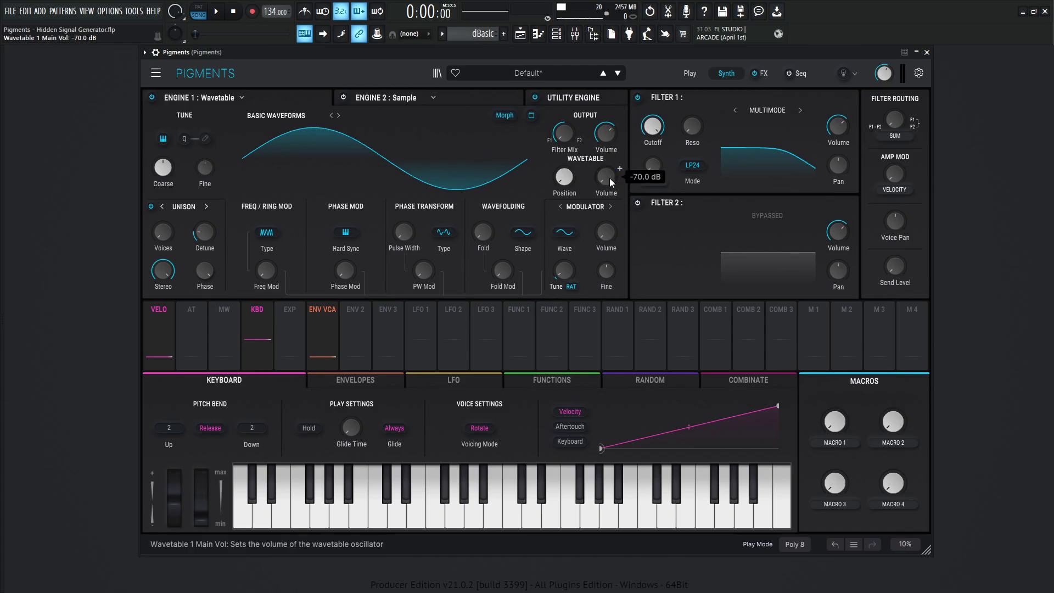
double_click(616, 238)
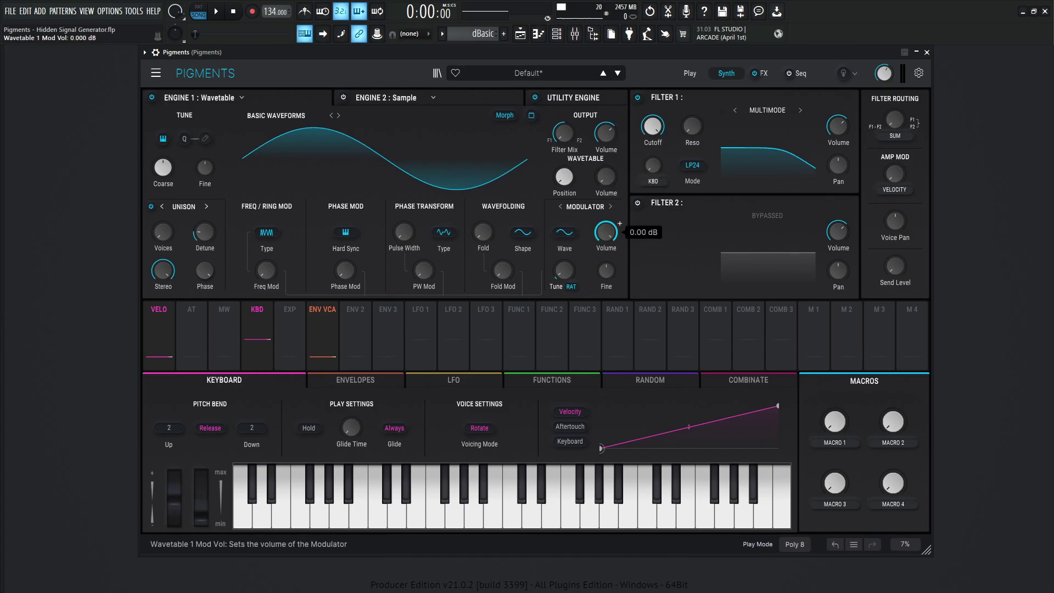
Step: Switch the modulator's tuning mode to fixed Hertz and set its frequency to 46 Hz
click(572, 287)
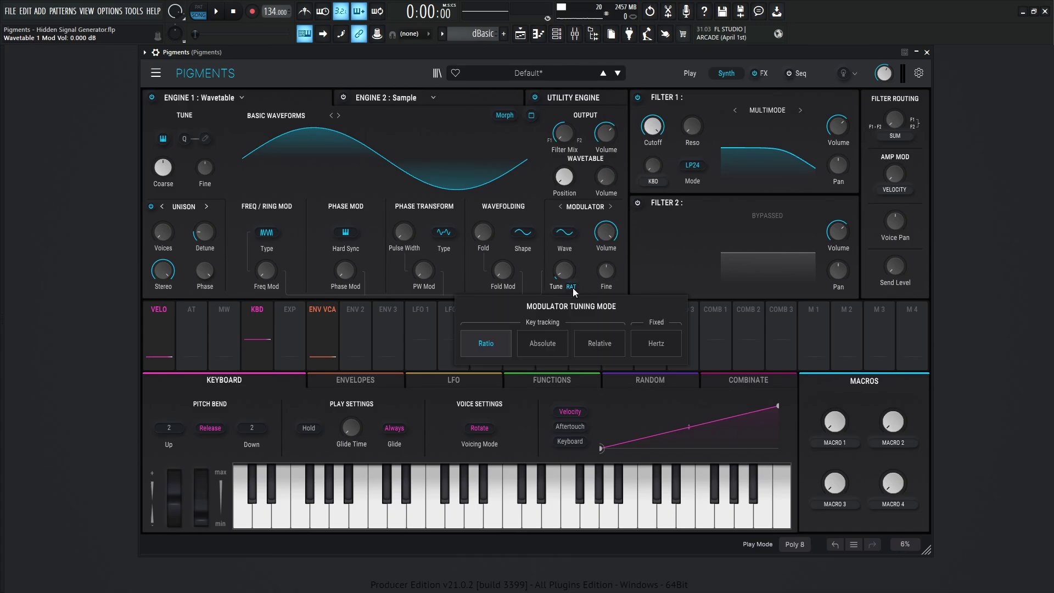
click(651, 342)
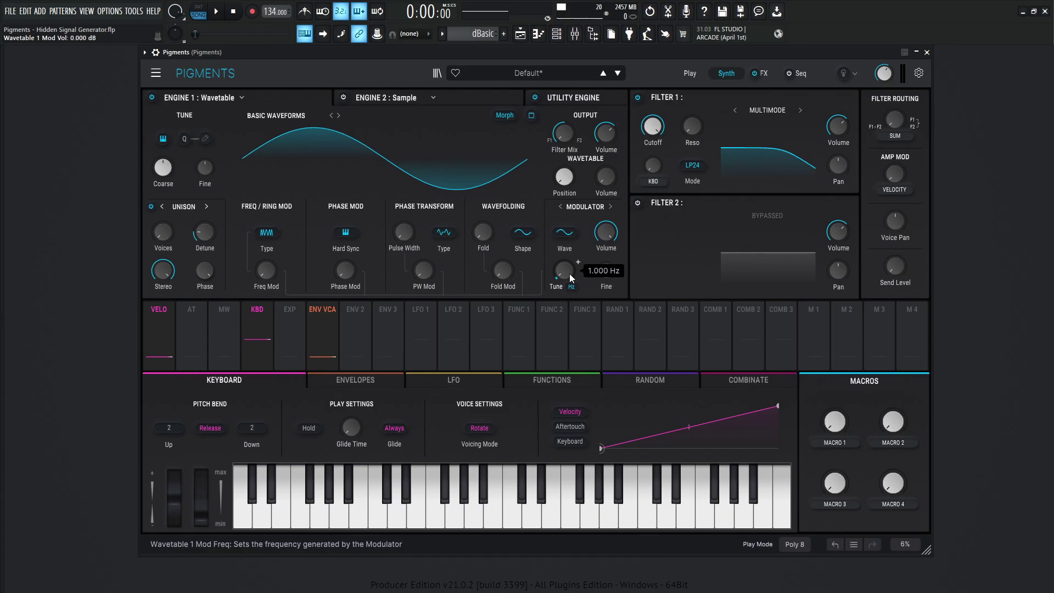
drag(569, 273, 564, 209)
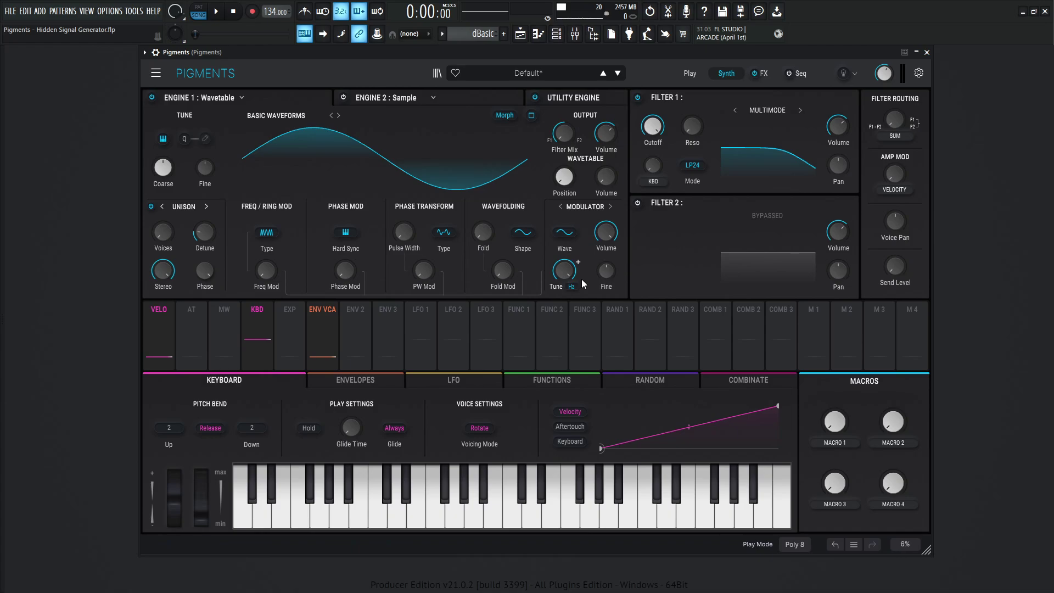
mouse_move(567, 273)
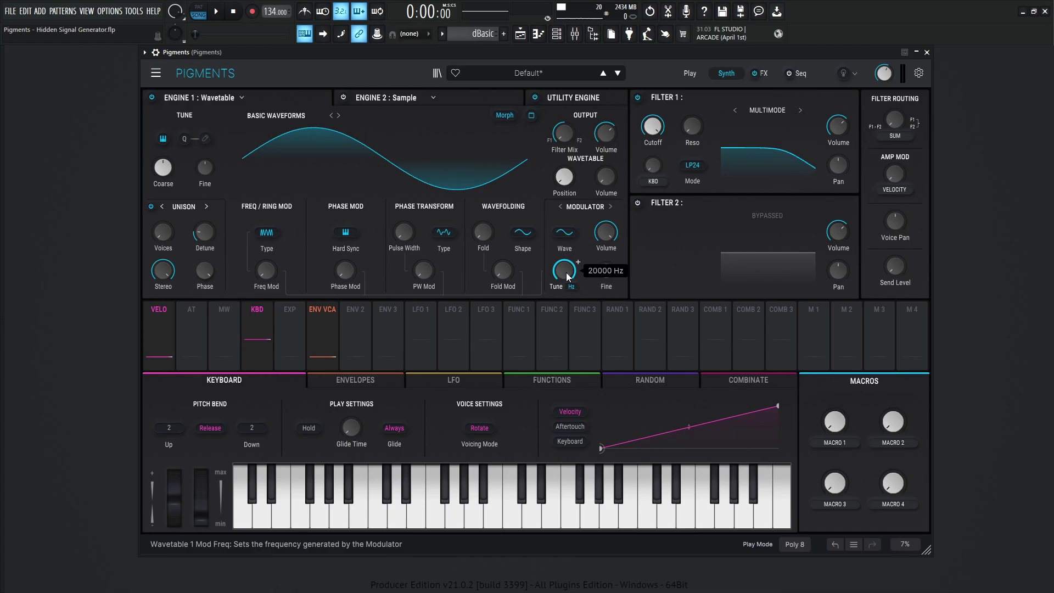
scroll(568, 276, down, 10)
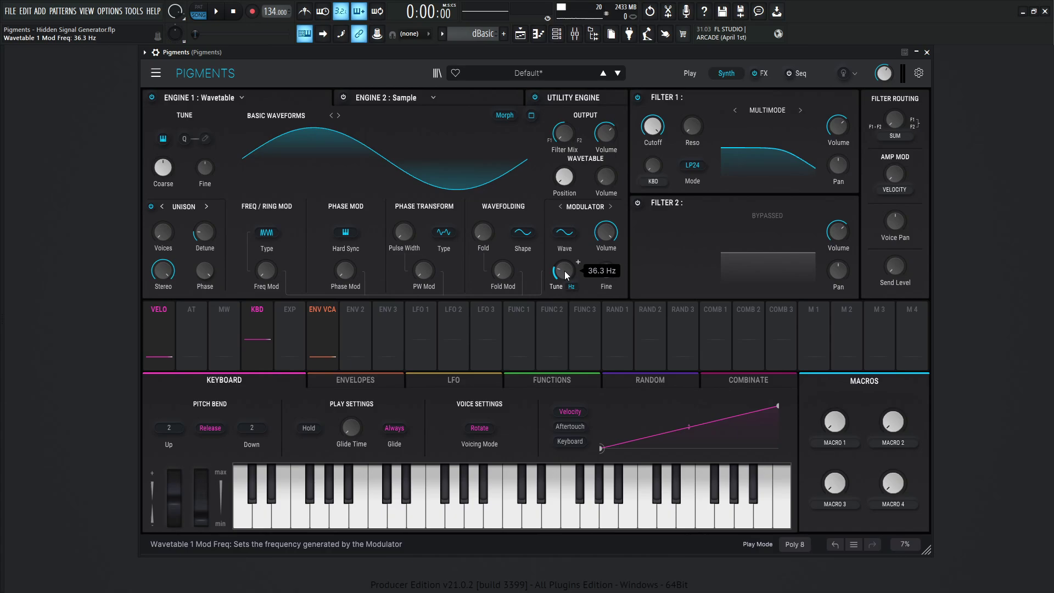
drag(565, 272, 564, 264)
drag(565, 263, 564, 264)
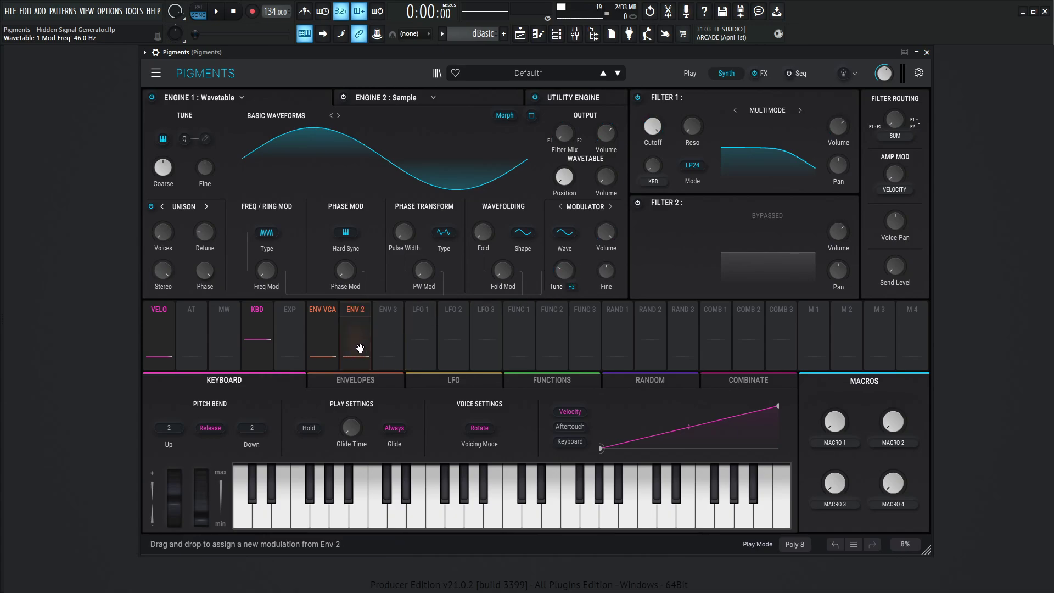
Step: Assign Env 2 to the modulator's Tune and audition the sound by playing C5 repeatedly
drag(360, 349, 565, 272)
key(q)
key(q)
key(q)
key(q)
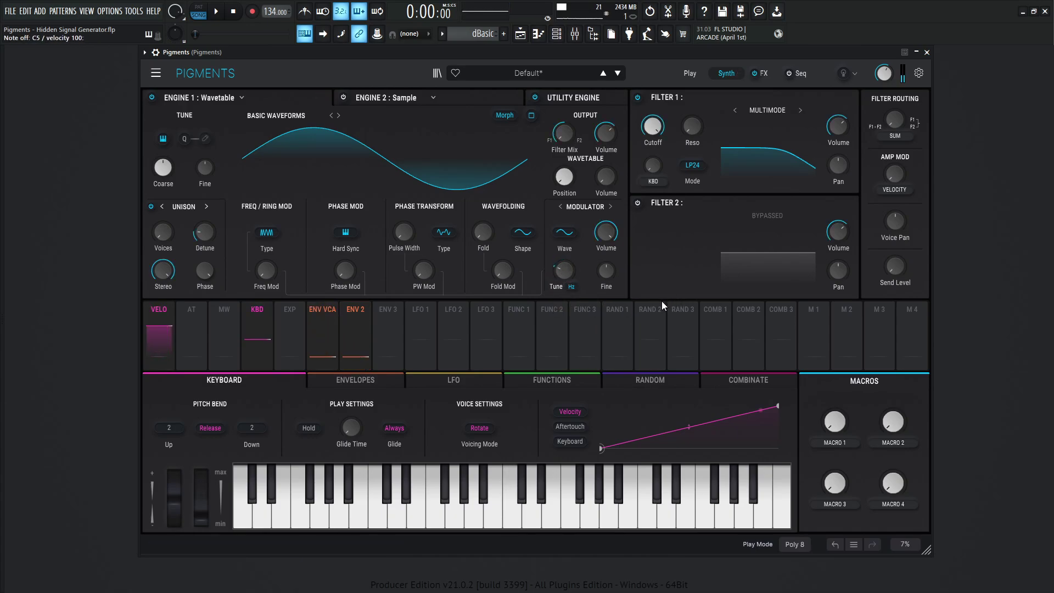
key(z)
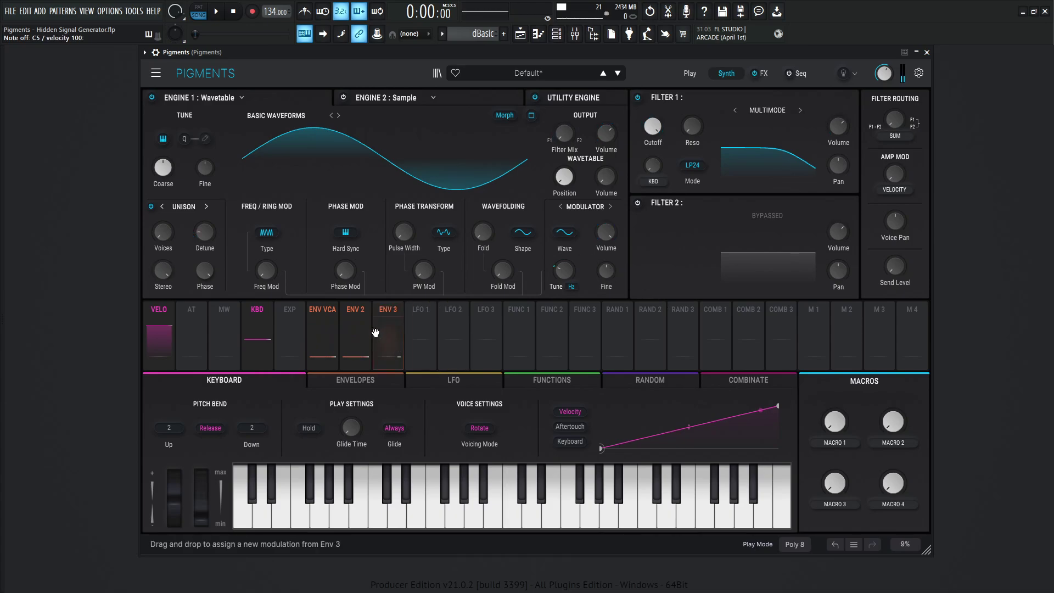
Step: Lengthen Env 2's decay to 2.83 s in the envelope settings and play a test note
click(379, 382)
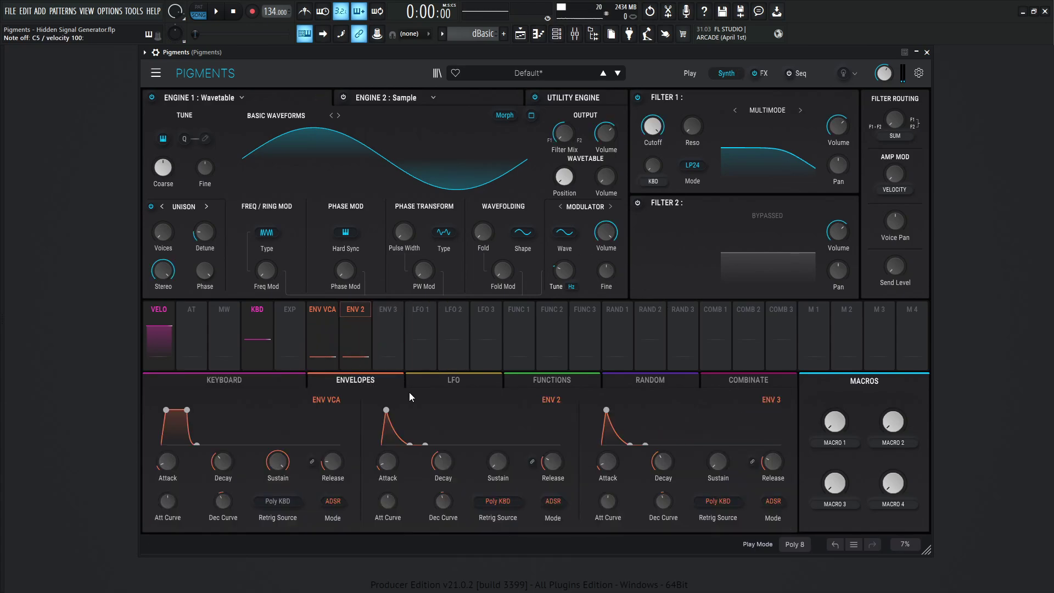
mouse_move(456, 453)
drag(438, 466, 439, 438)
key(z)
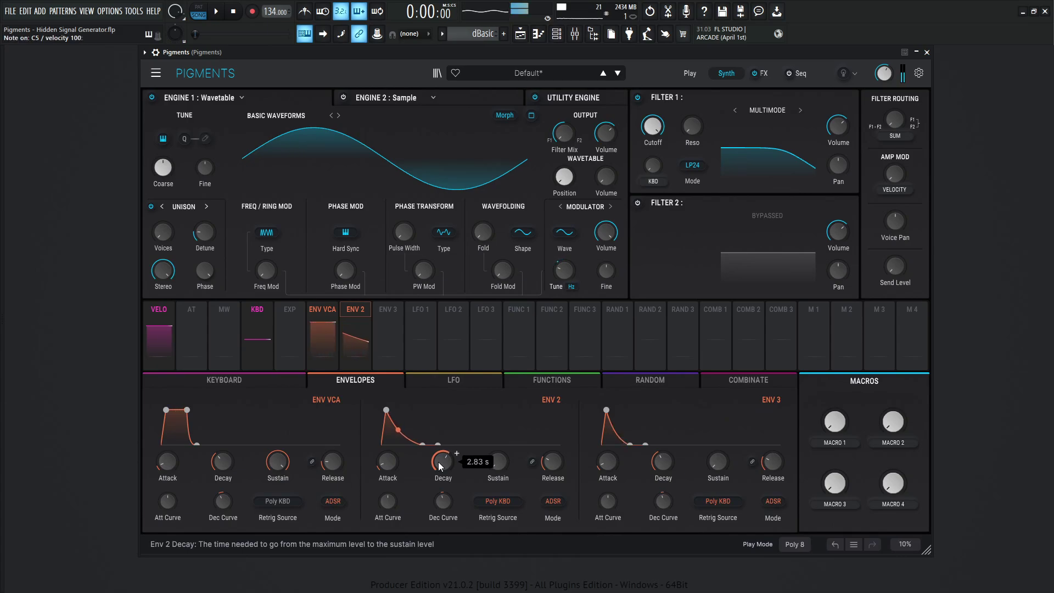
Step: Adjust the Env 2 modulation amount on the modulator's Tune and audition the pitch sweep
mouse_move(566, 274)
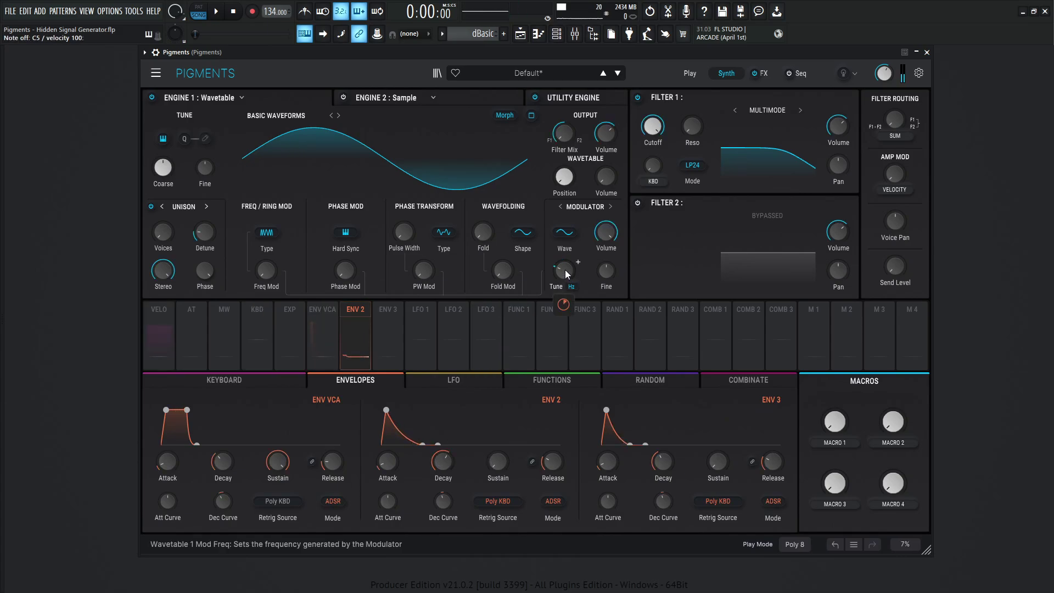
drag(564, 302, 563, 309)
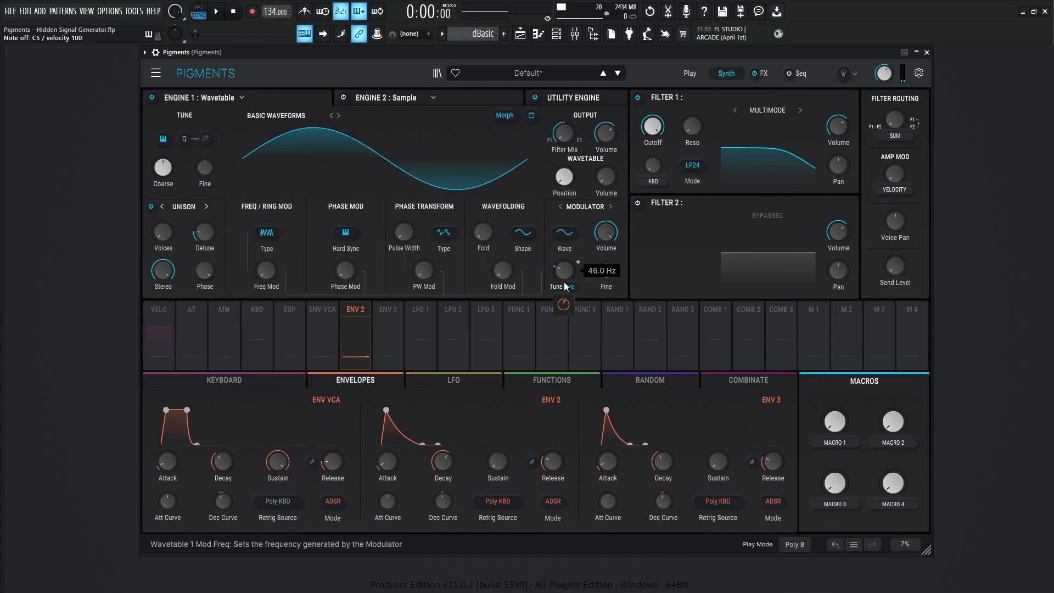
key(q)
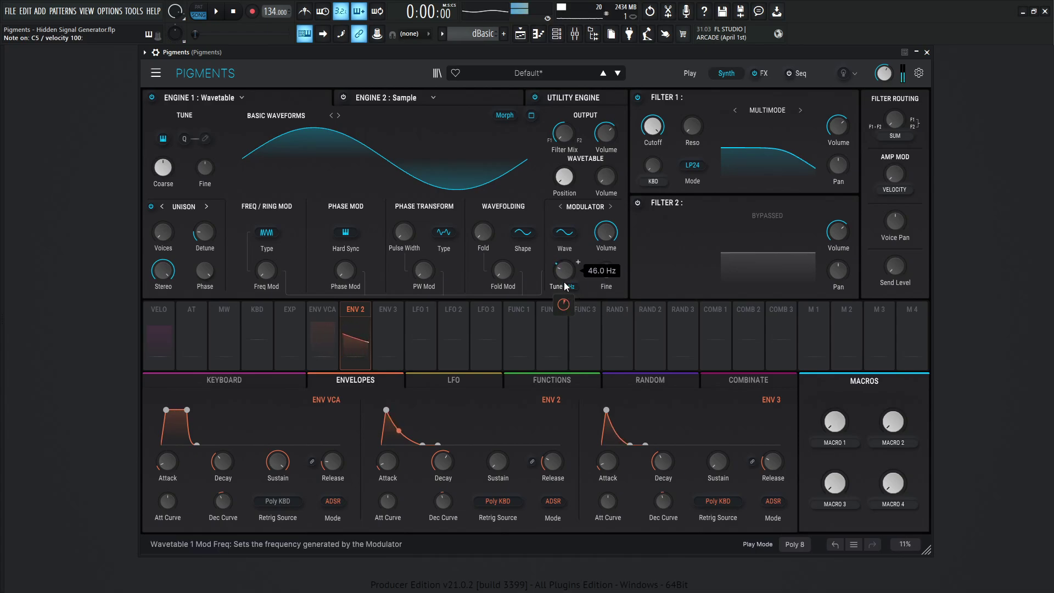
key(j)
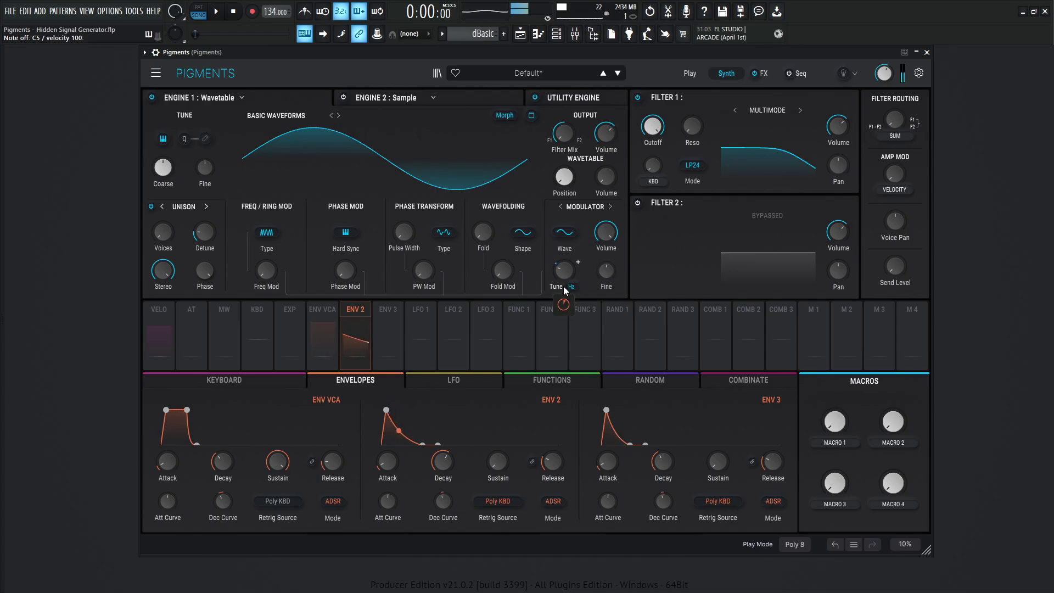
Step: Shorten Env 2's decay to get a quick percussive hit while playing test notes
key(q)
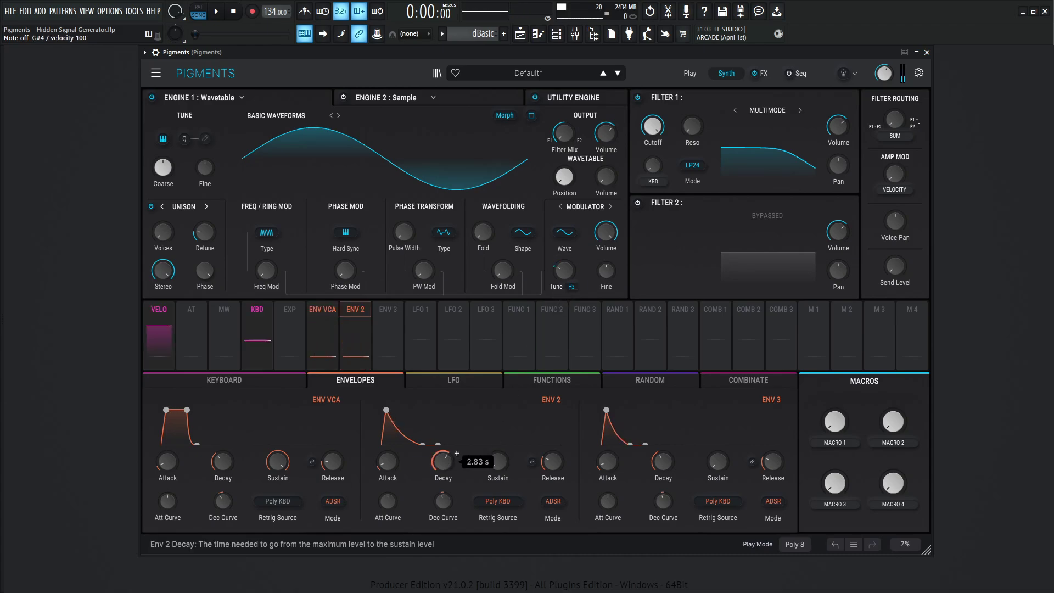
mouse_move(444, 461)
mouse_down()
mouse_move(444, 482)
mouse_move(447, 462)
mouse_up()
key(j)
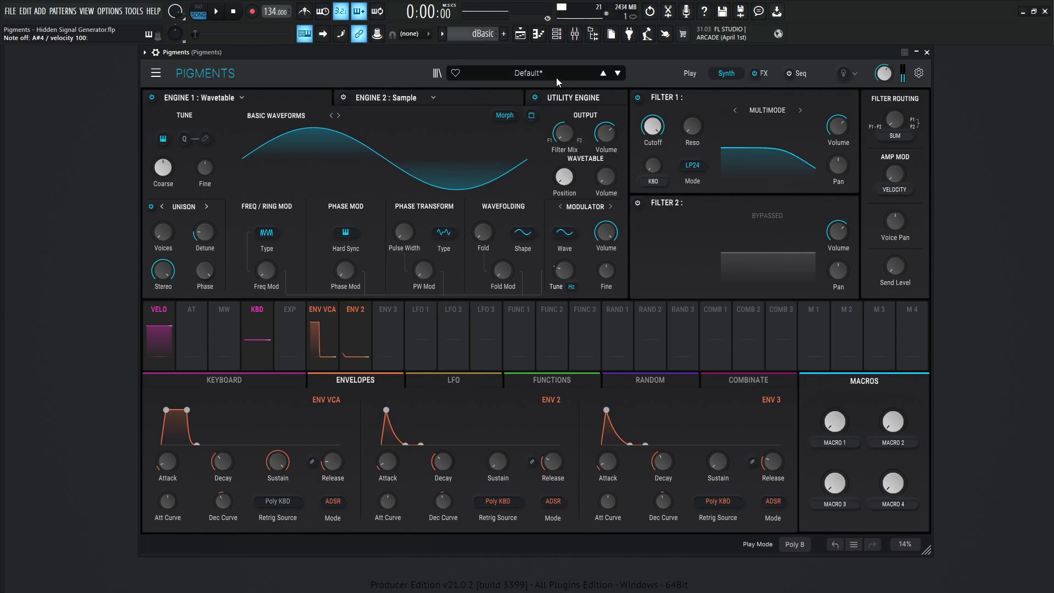
Step: Enable Noise 1 in the utility engine and modulate its volume with Env 2 at about 0.25
click(568, 97)
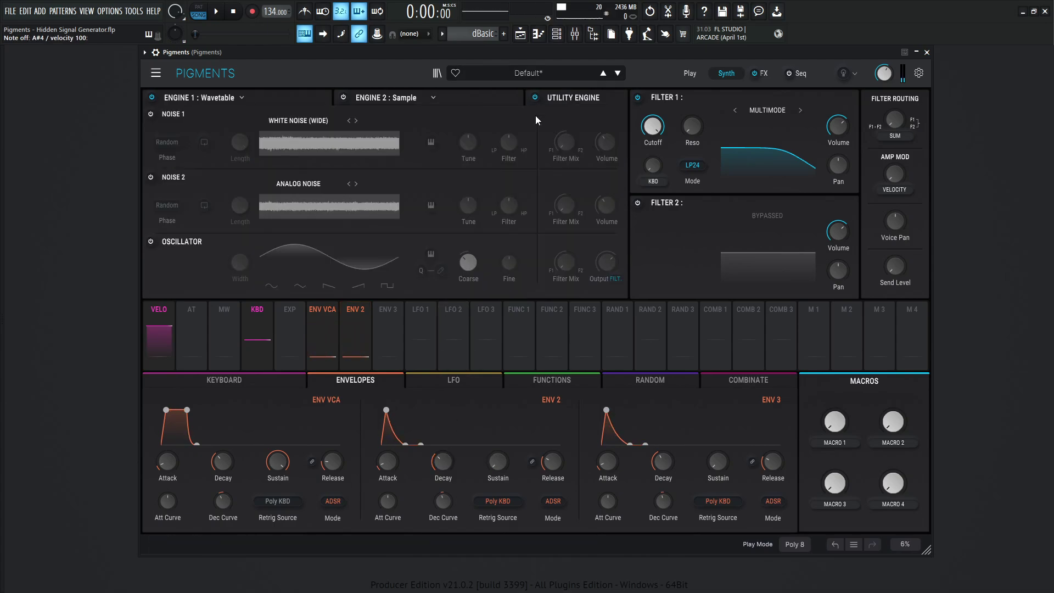
click(150, 114)
drag(356, 340, 607, 141)
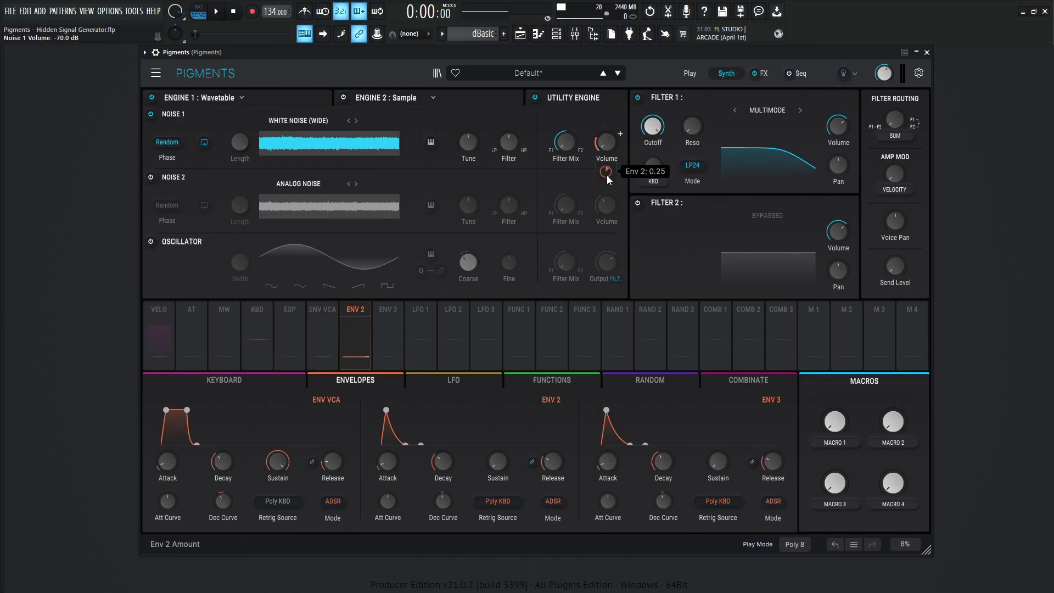
drag(606, 171, 609, 179)
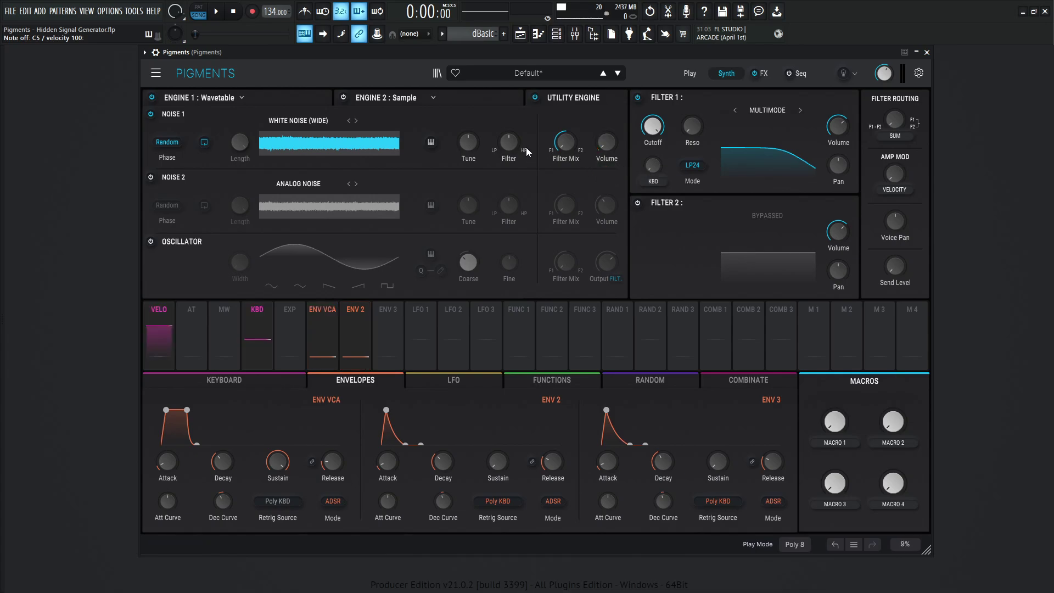
Step: Set Engine 1's modulator frequency to 111 Hz, audition it on C5, and shorten Env 2's decay slightly
click(302, 97)
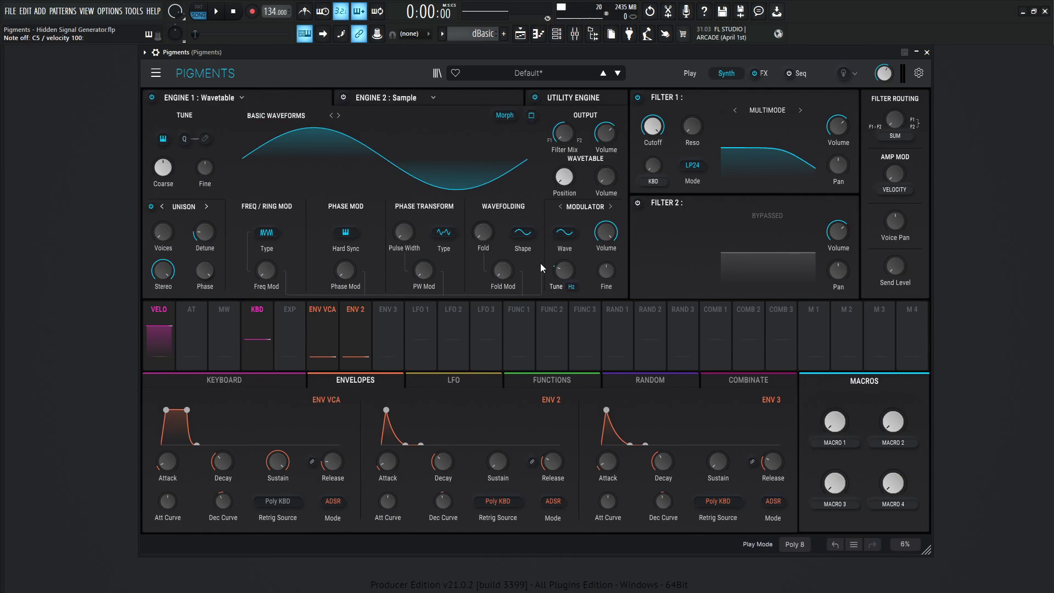
drag(560, 275, 560, 269)
key(q)
key(q)
key(q)
key(q)
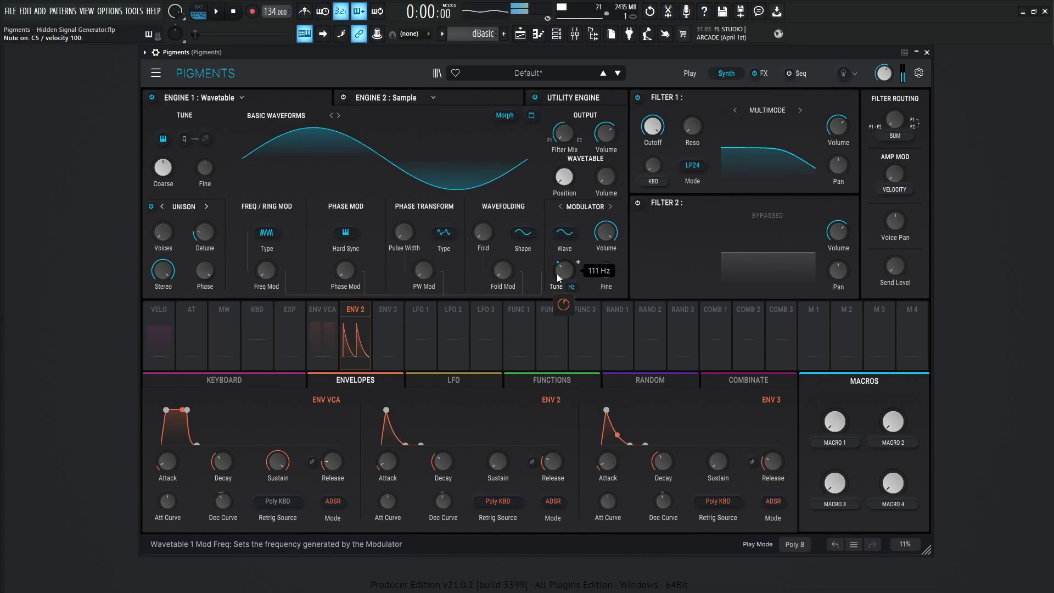
drag(449, 453, 446, 463)
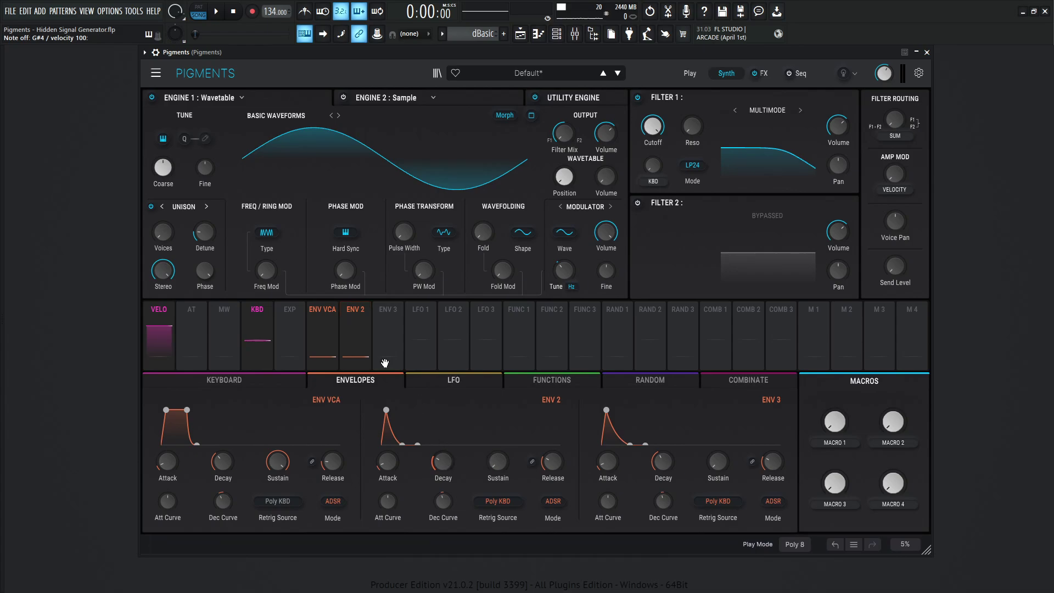
Step: Remove the Env 2 modulation from the modulator's Tune and set the modulator volume to -70 dB
click(574, 98)
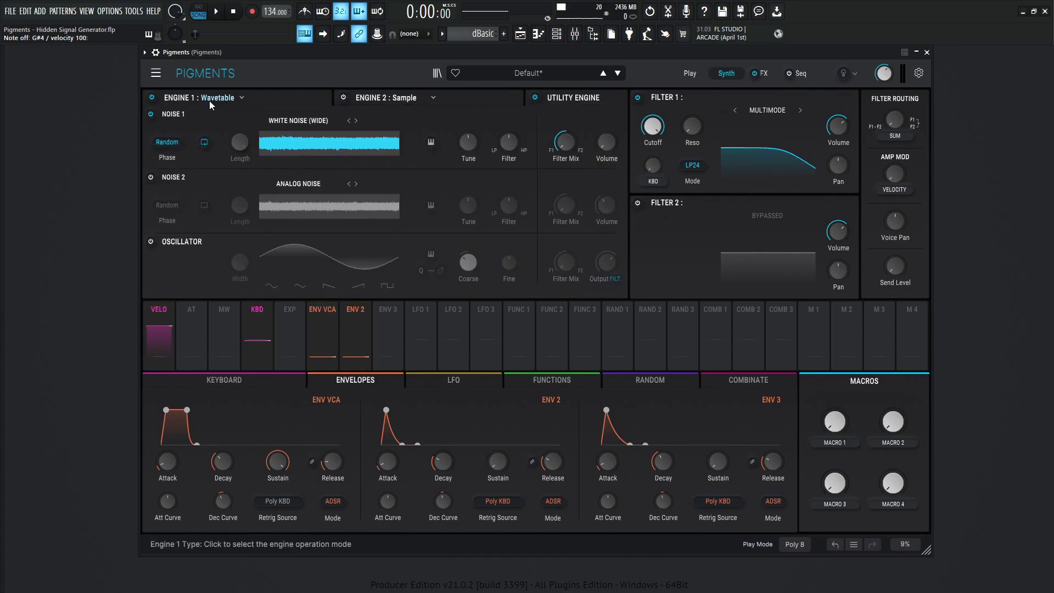
click(282, 99)
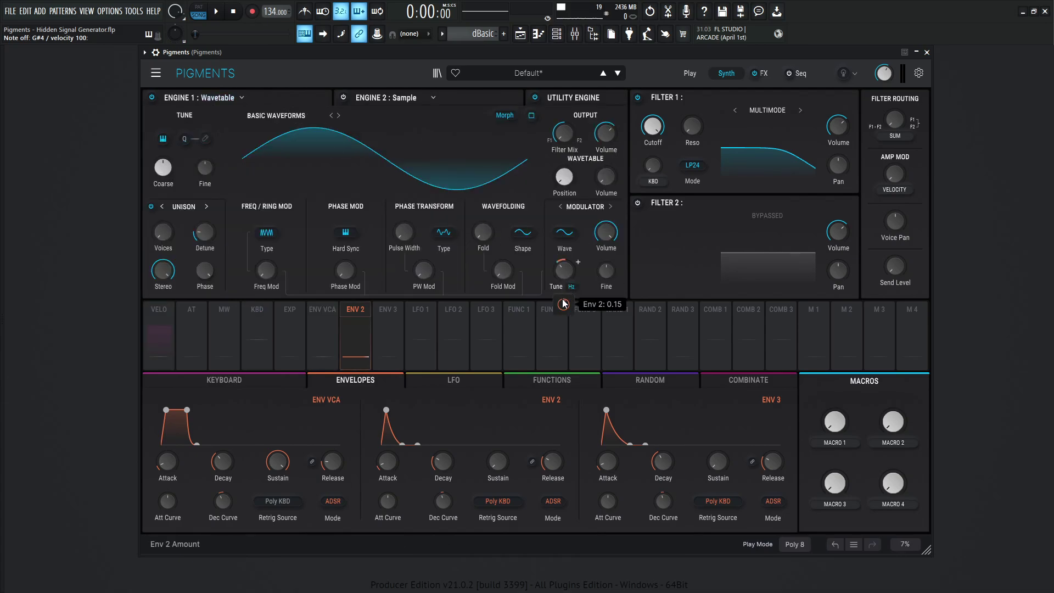
double_click(564, 303)
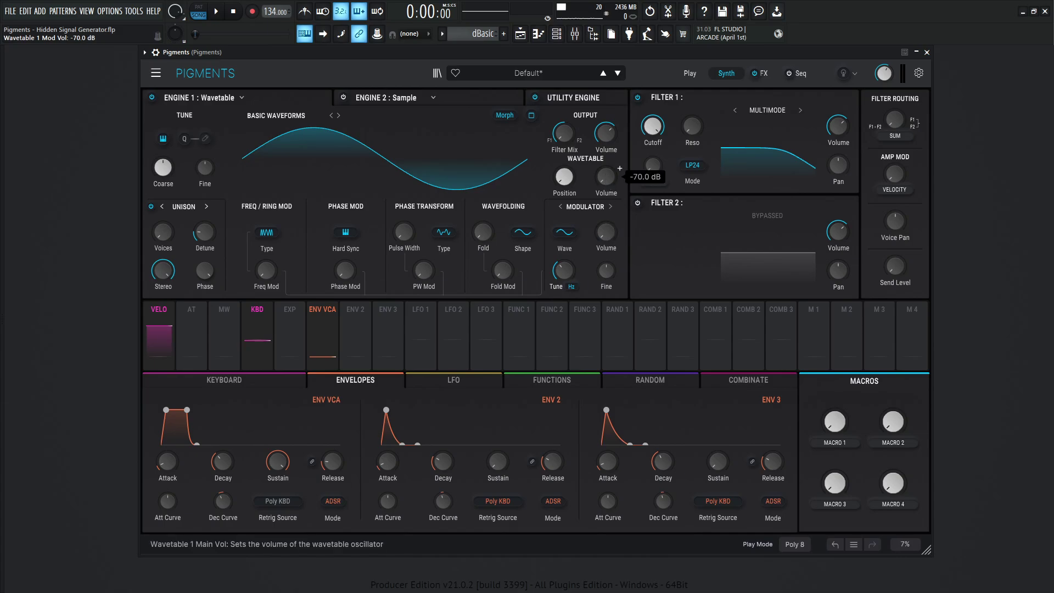
Step: Raise the wavetable volume to -10.3 dB and play notes to audition the plain waveform
mouse_move(606, 176)
mouse_down()
mouse_move(606, 198)
mouse_move(608, 180)
mouse_up()
mouse_move(564, 287)
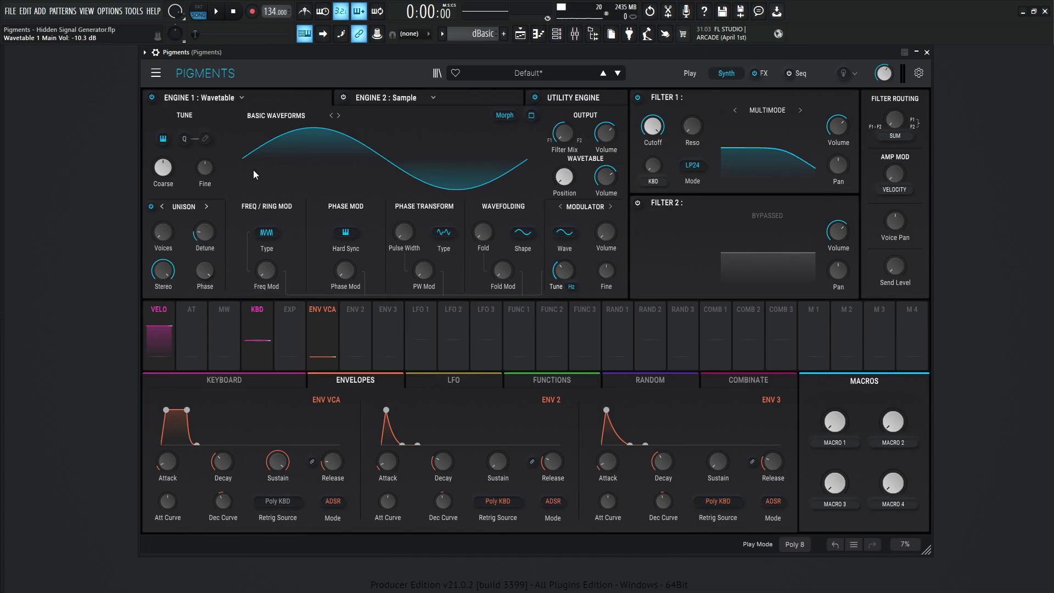
key(2)
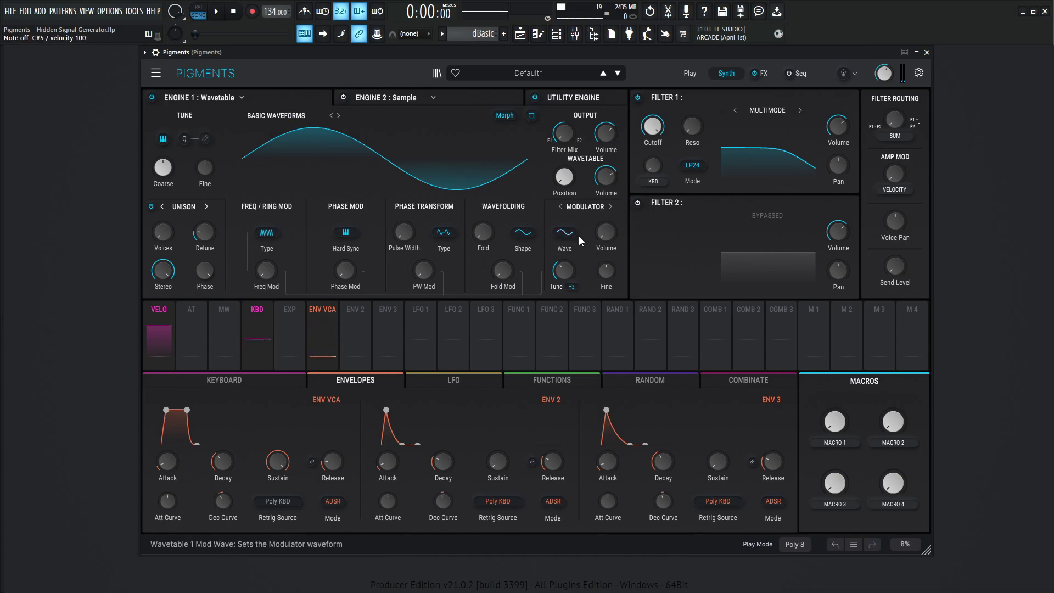
key(z)
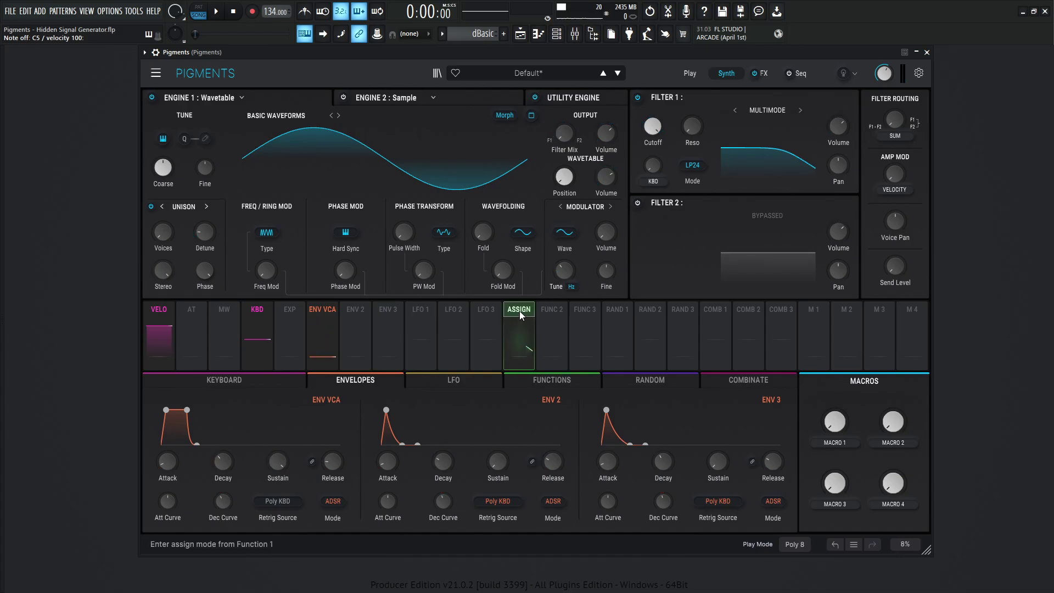
Step: Assign Env 2 to Engine 1's Freq Mod and adjust the modulation amount
drag(359, 343, 267, 271)
mouse_move(264, 299)
drag(265, 299, 265, 297)
Step: Set Env 2's decay to 0.100 s and audition the frequency-modulated hit on several notes
drag(444, 462, 447, 467)
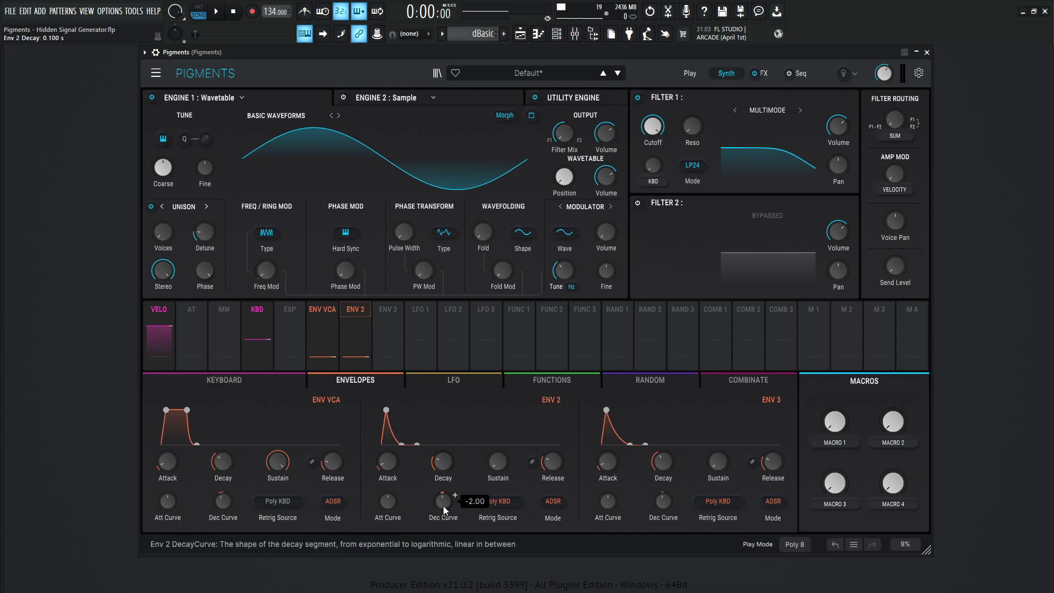
click(447, 499)
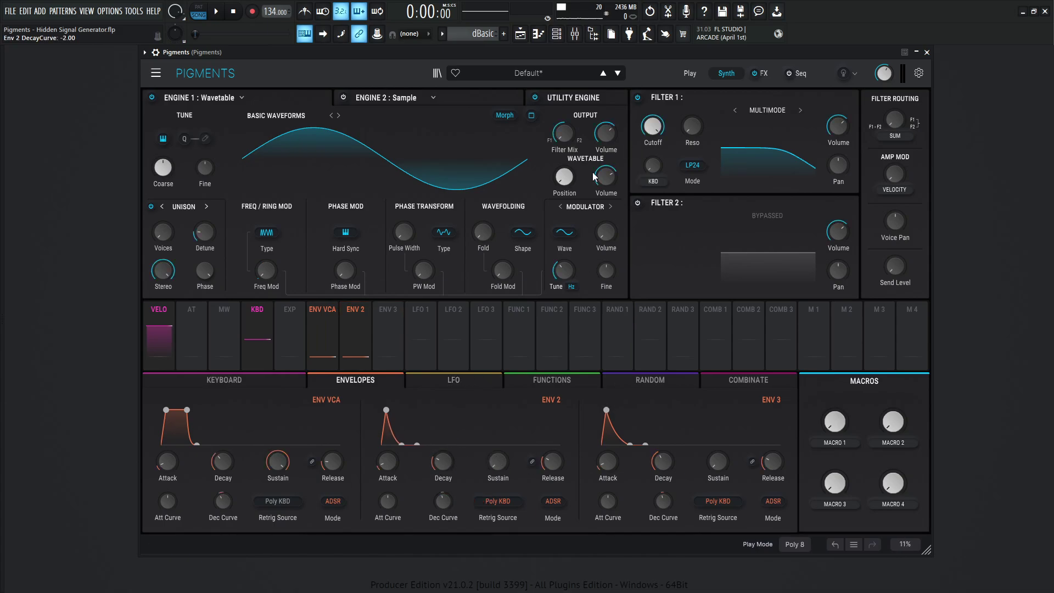
key(q)
key(q)
key(q)
key(q)
key(s)
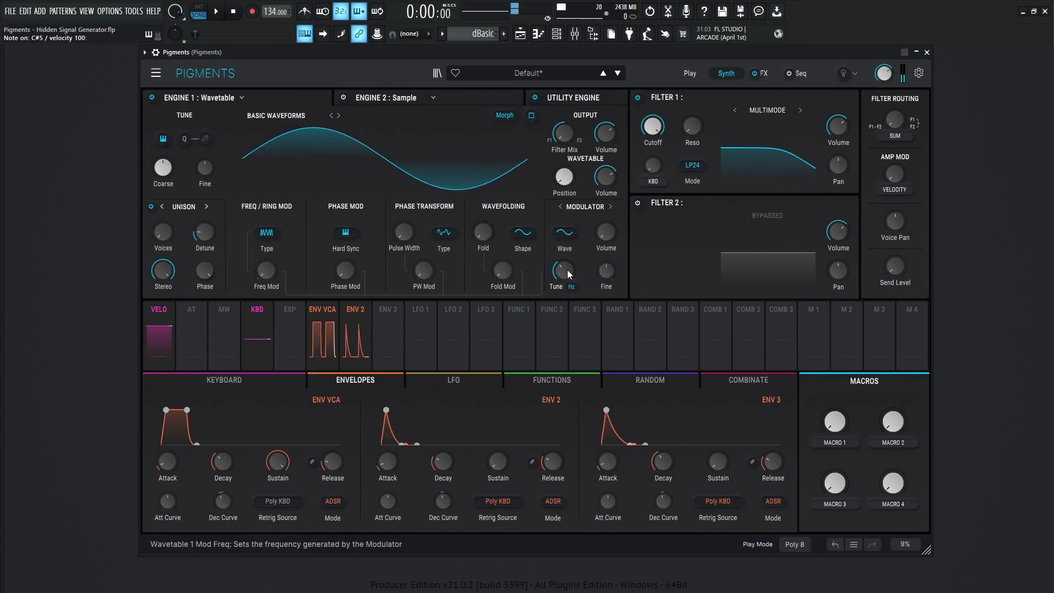
key(z)
key(j)
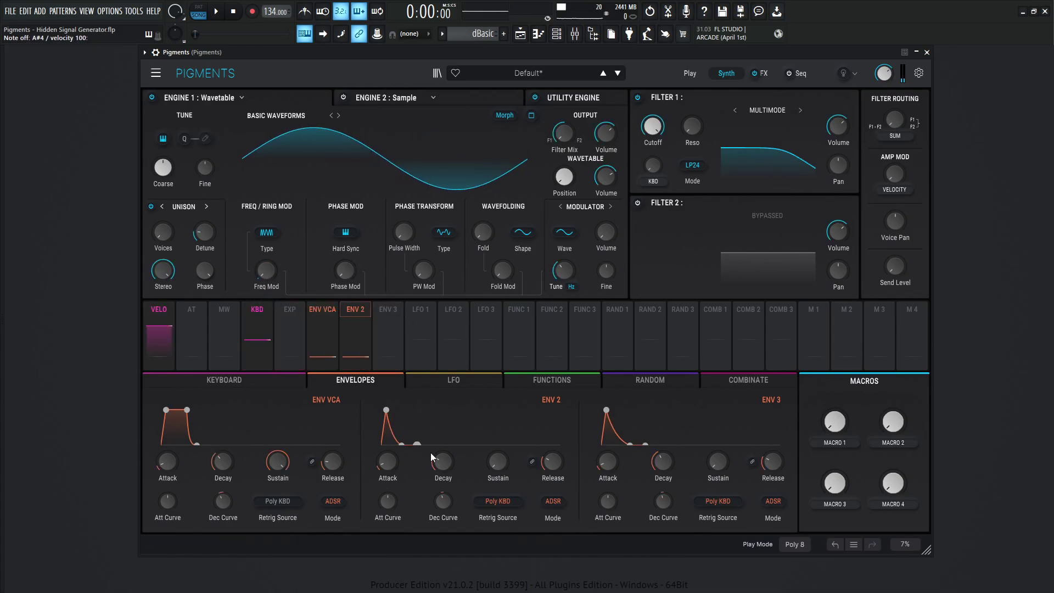
Step: Shorten Env 2's decay a little more while playing repeated test notes
key(2)
key(2)
key(2)
mouse_move(442, 462)
mouse_down()
mouse_move(443, 472)
mouse_move(443, 455)
mouse_up()
key(j)
key(j)
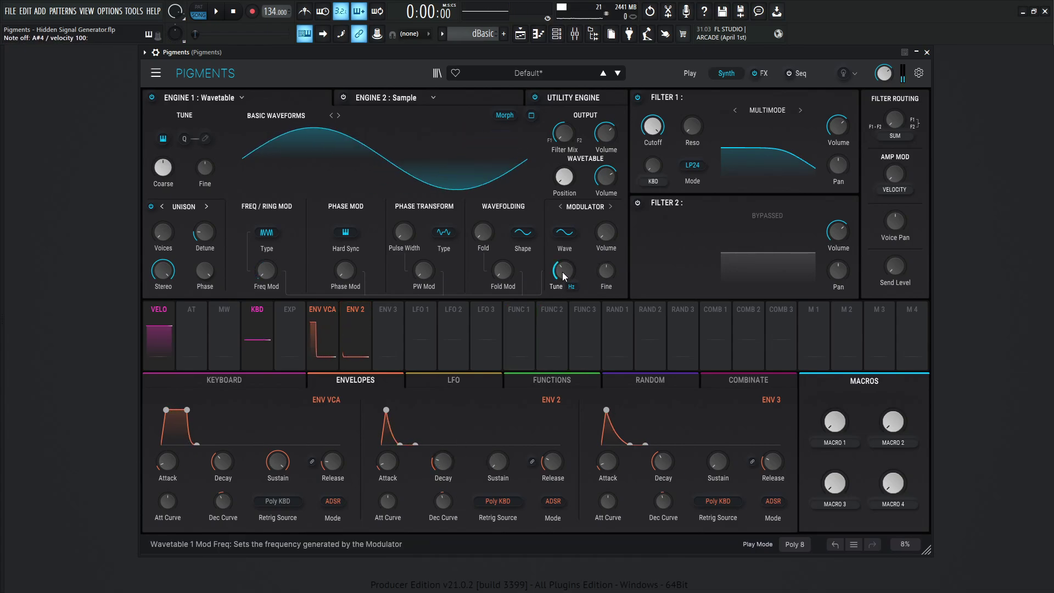
Step: Raise the modulator's tune to 3058 Hz, playing repeated test notes before and after the change
key(j)
key(j)
key(j)
key(j)
key(j)
key(j)
mouse_move(563, 268)
mouse_down()
mouse_move(562, 217)
mouse_move(564, 275)
mouse_up()
key(h)
key(h)
key(h)
key(h)
key(h)
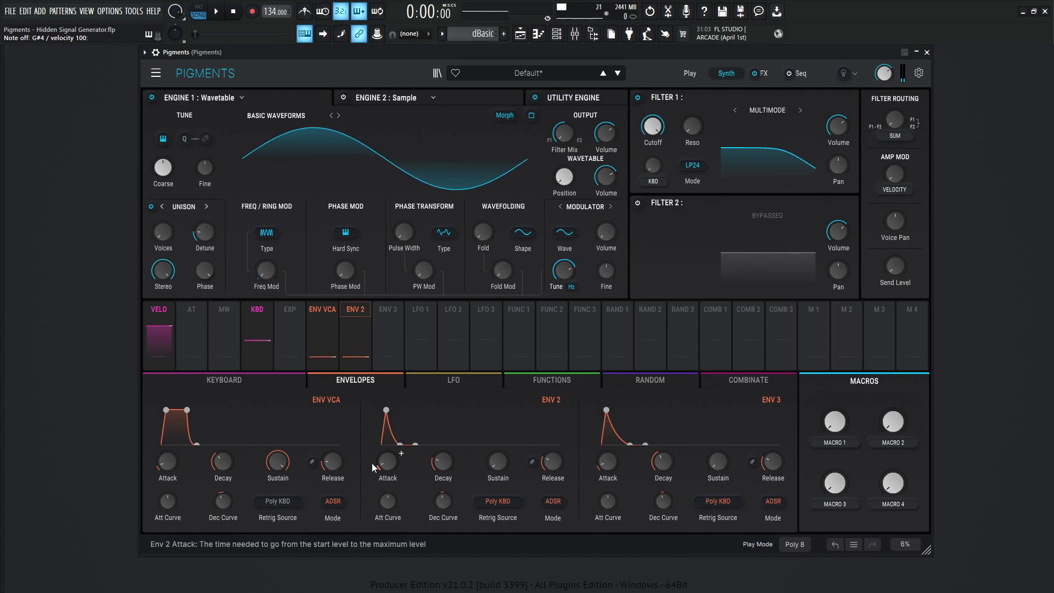
Step: Lower Env VCA's sustain to zero and raise the modulator's tune to 9425 Hz, auditioning the short hit
drag(282, 463, 281, 494)
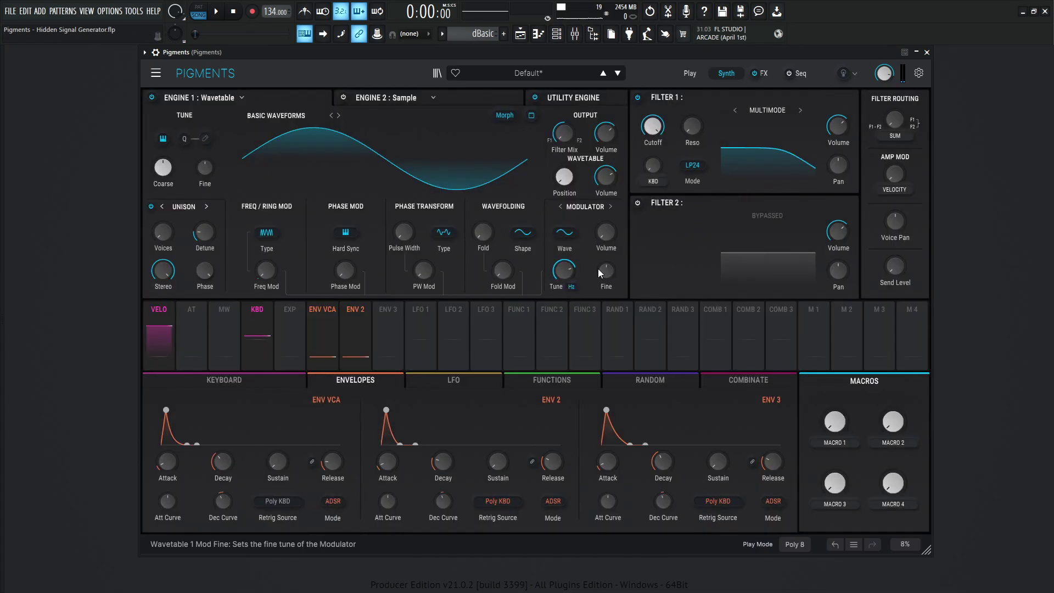
mouse_move(569, 277)
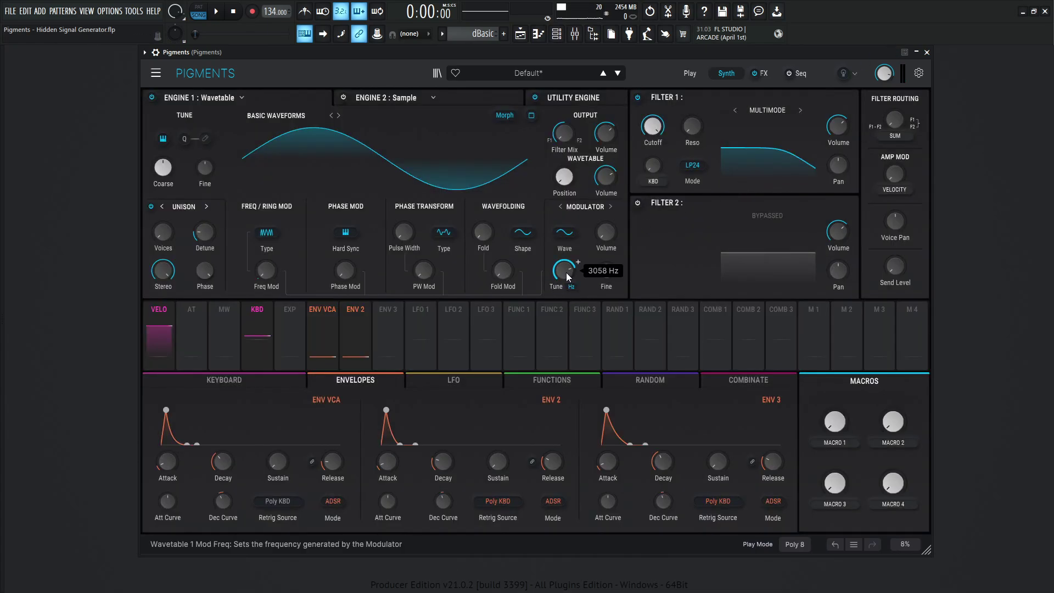
drag(566, 273, 568, 250)
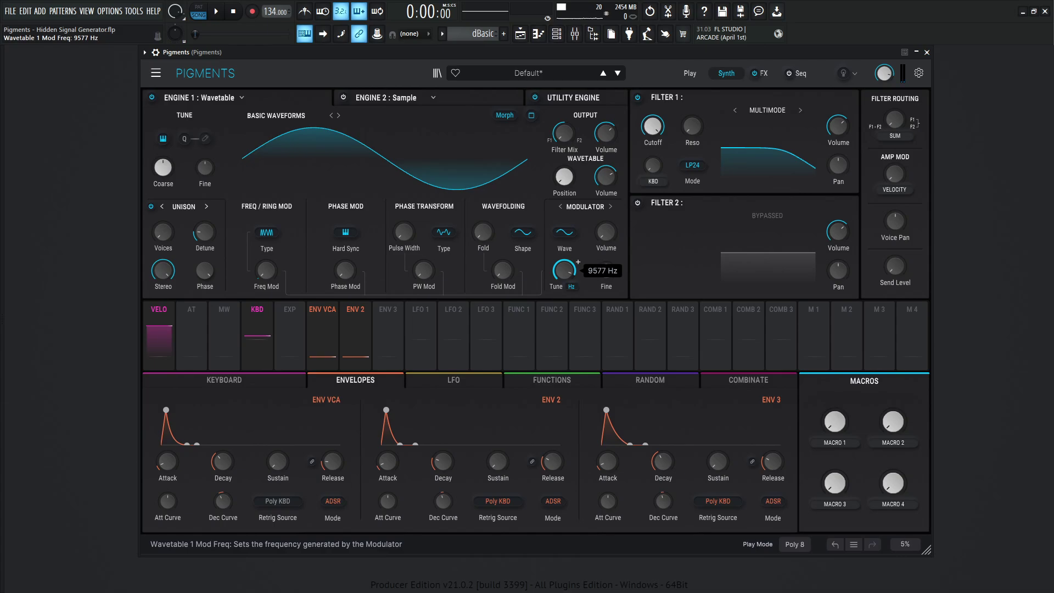
drag(568, 250, 568, 252)
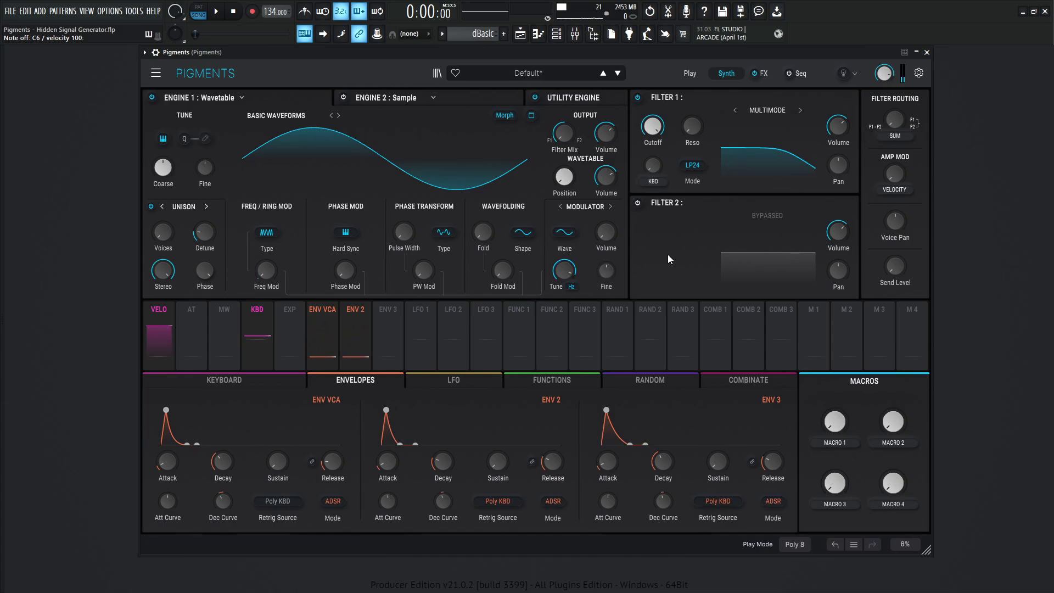
key(i)
key(i)
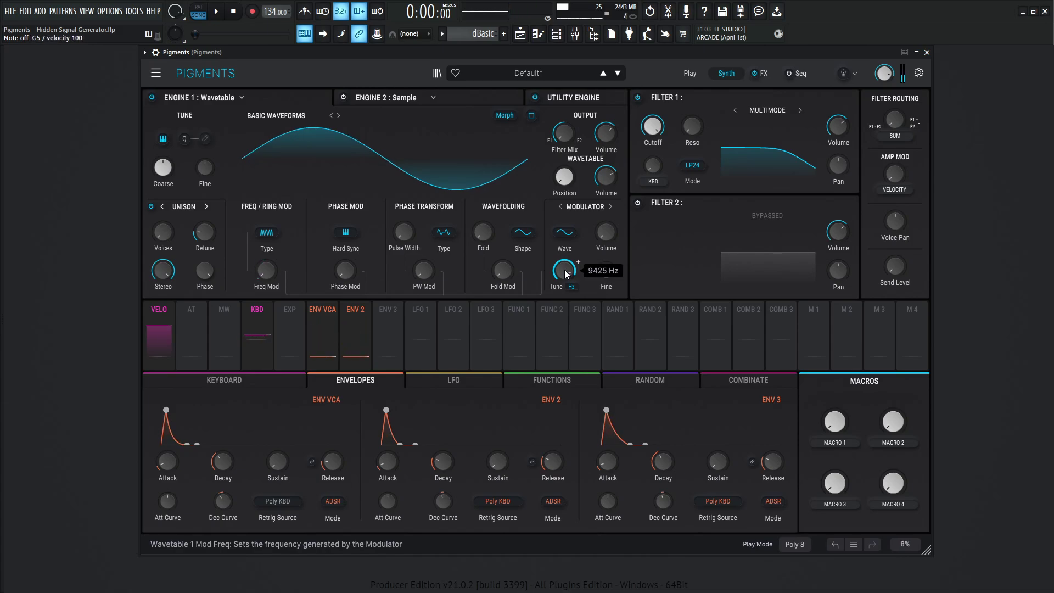
Step: Raise the delay's dry/wet amount and set the reverb's dry/wet to 34 % in FX A, and return to the synth view
click(764, 72)
drag(485, 133, 486, 115)
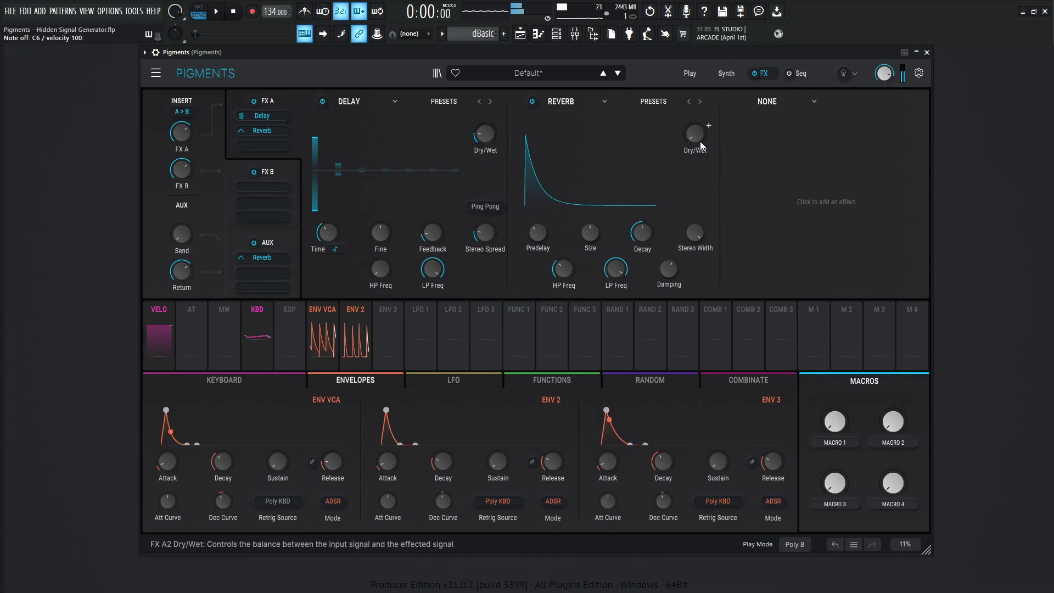
drag(700, 141, 697, 138)
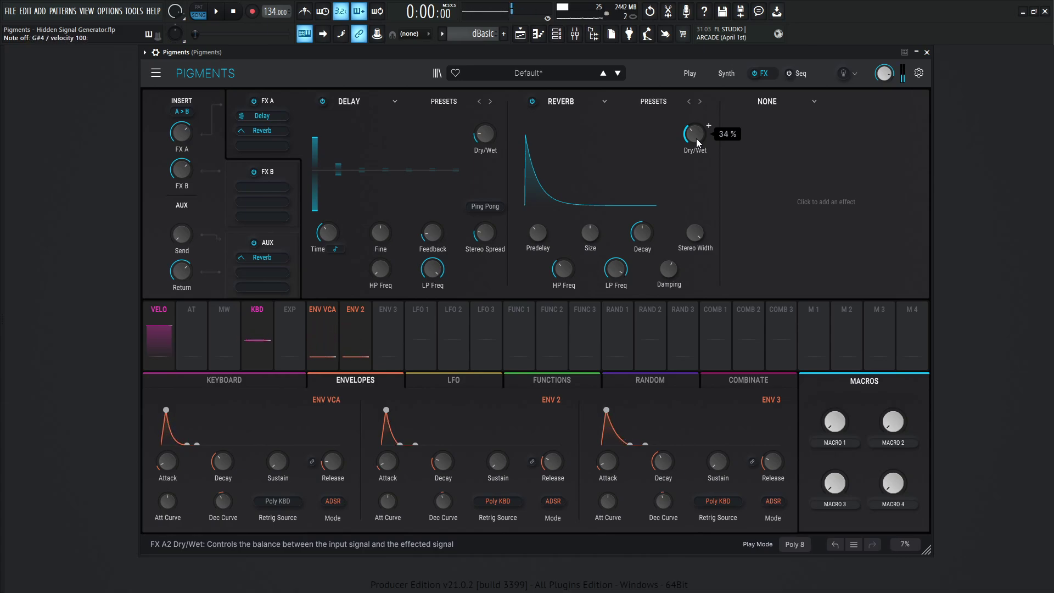
click(726, 78)
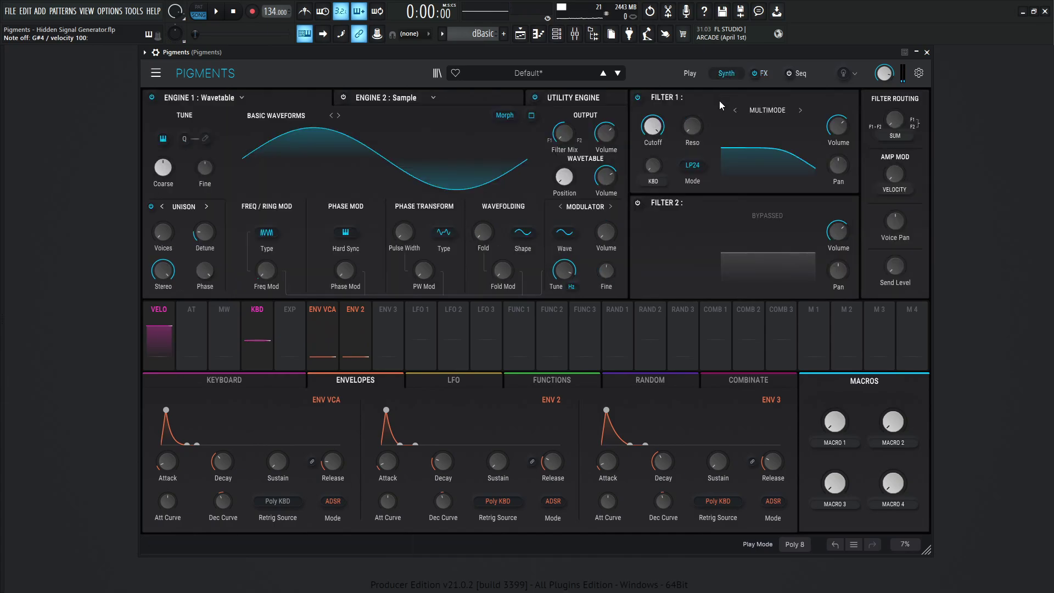
Step: Audition the Triangle and Sawtooth modulator waves and settle on Square
click(575, 241)
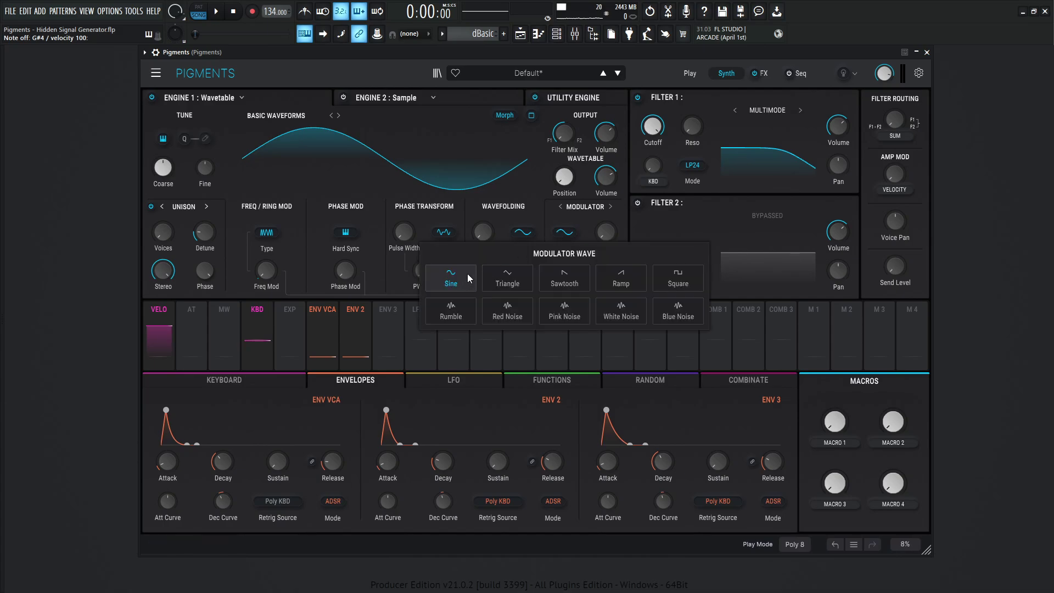
click(511, 275)
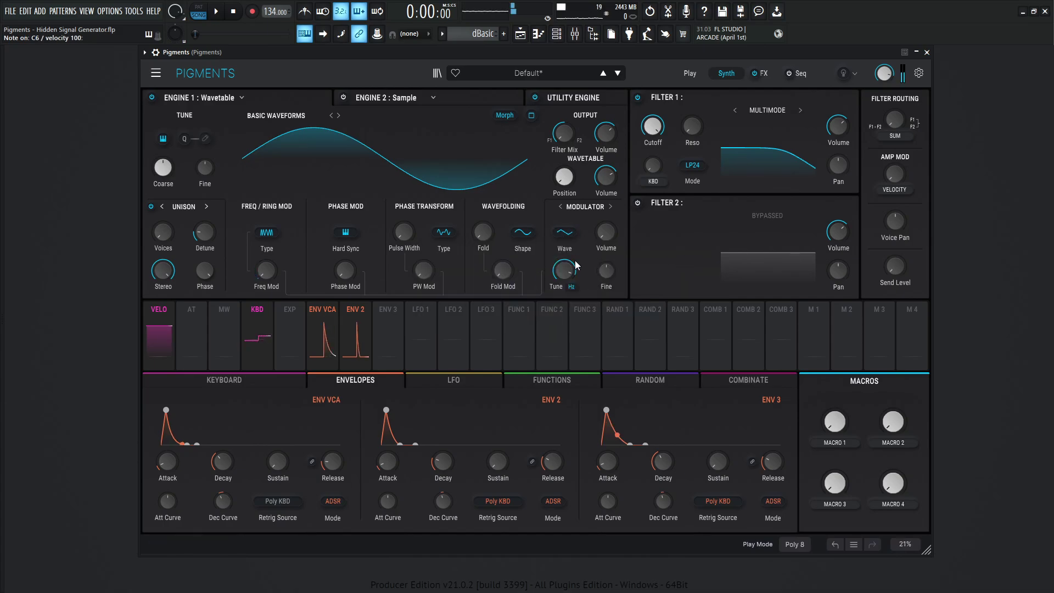
click(565, 232)
click(568, 273)
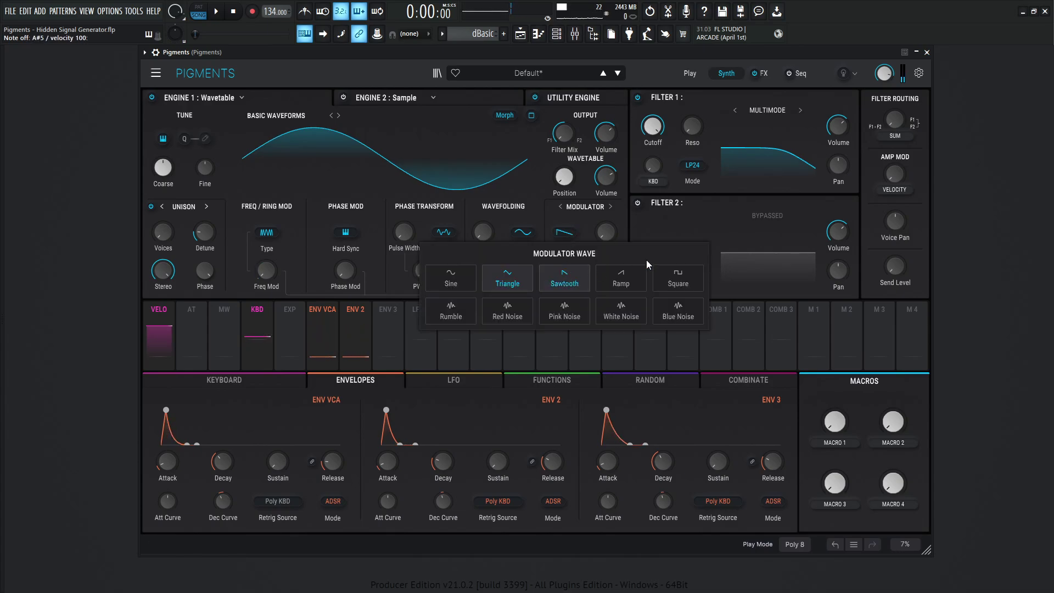
click(565, 233)
click(677, 279)
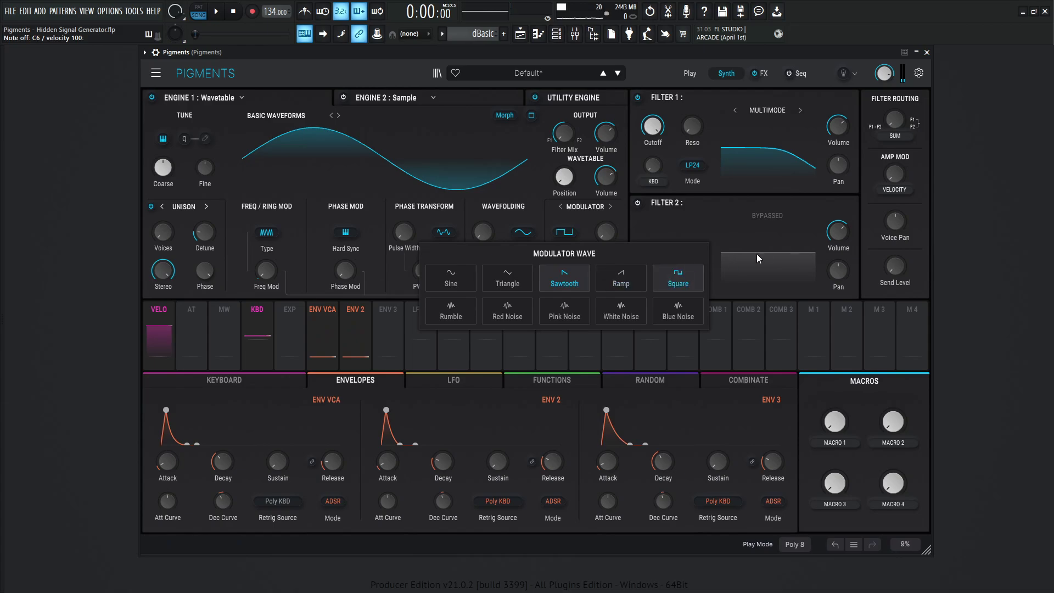
Step: Check the modulator's volume and the modulation types available for Freq / Ring Mod
mouse_move(618, 230)
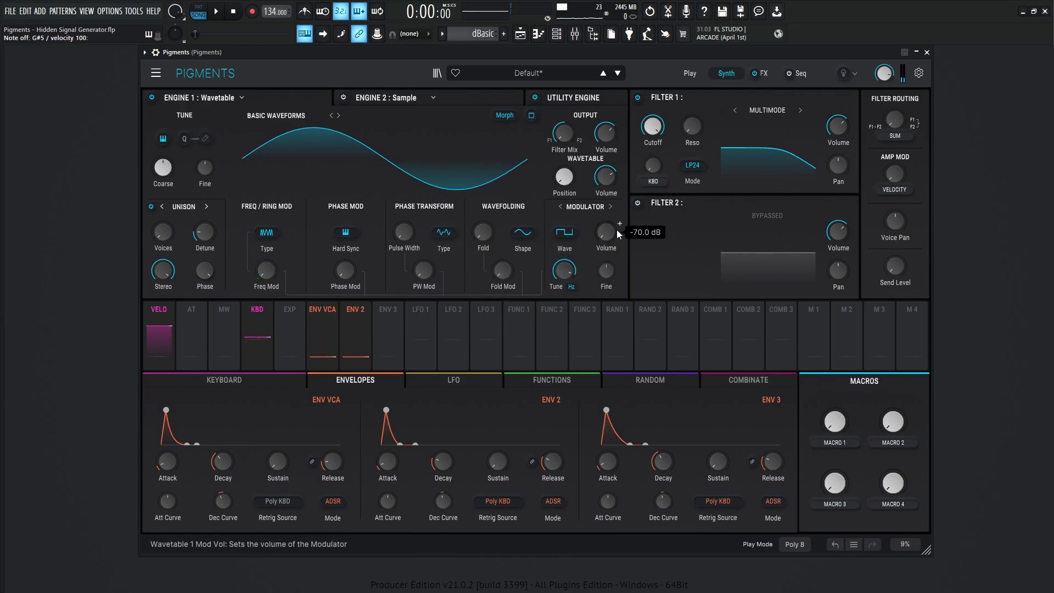
click(267, 233)
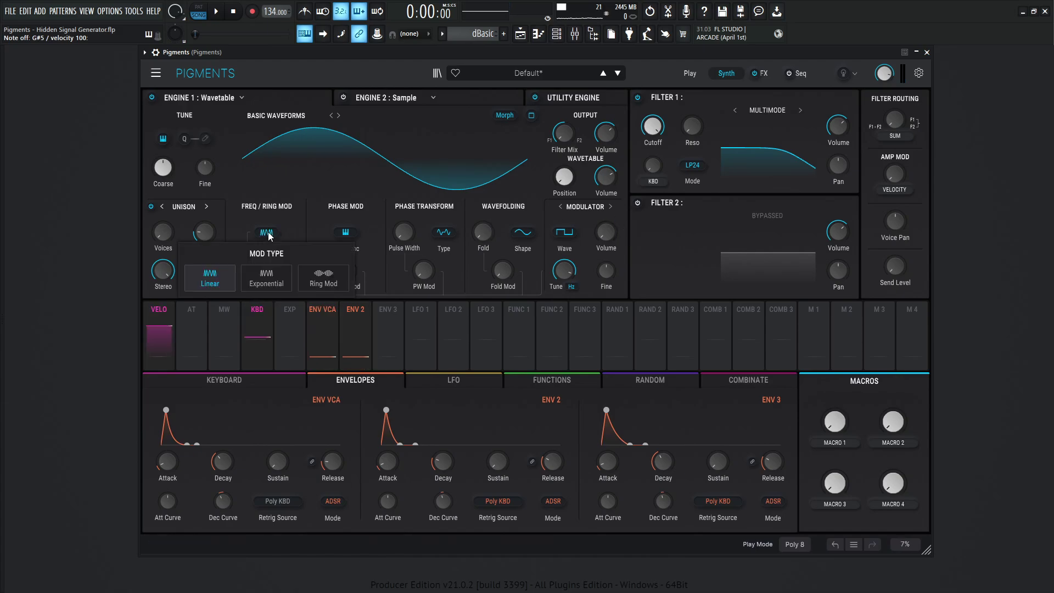
click(282, 267)
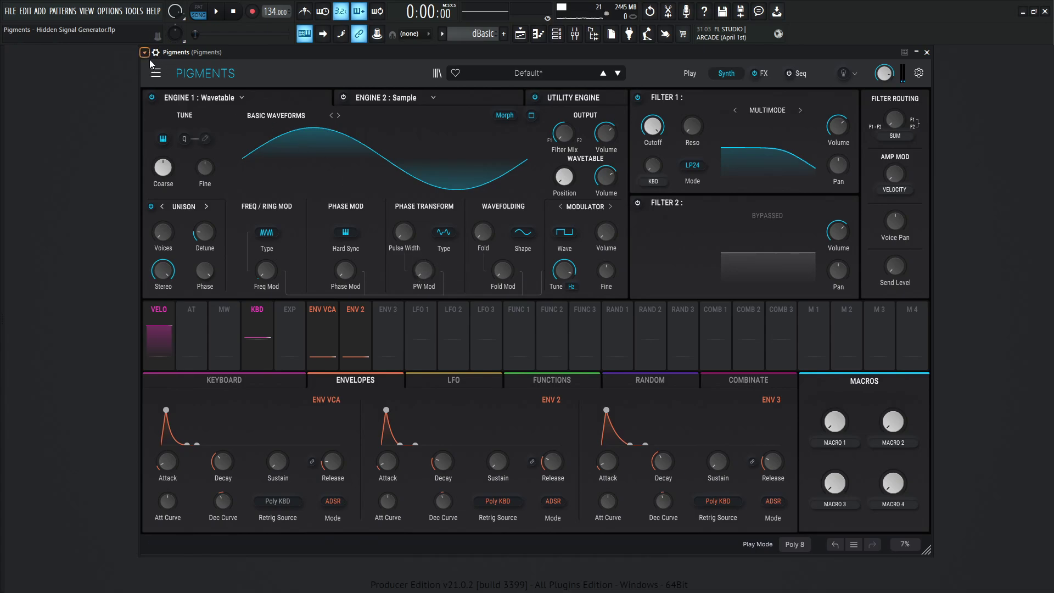
Step: Start a new default preset and swap its levels: wetable main volume to -70.0 dB, modulator volume to -10.9 dB
click(156, 73)
click(171, 89)
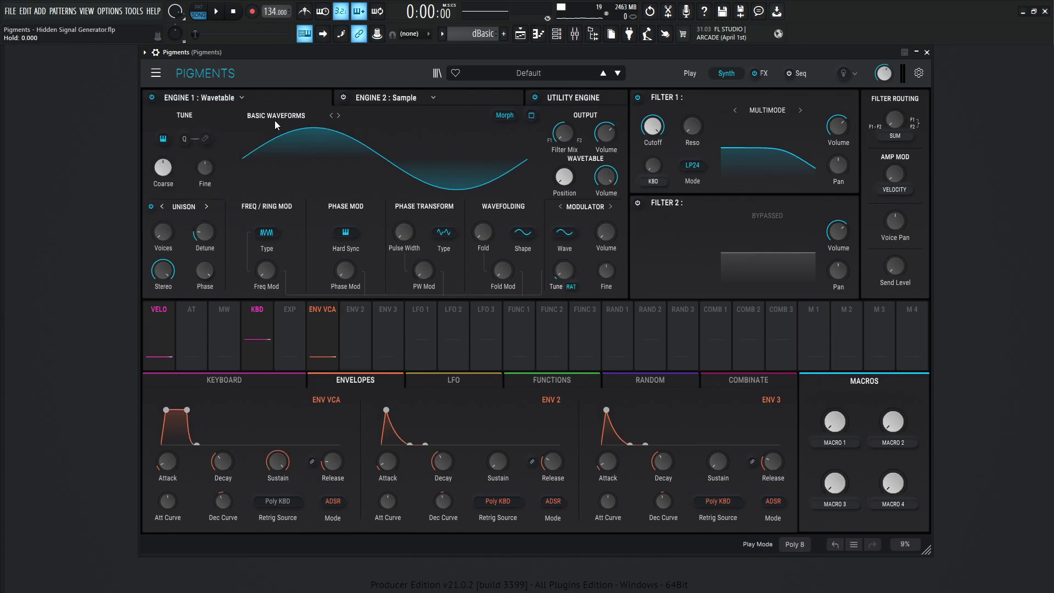
drag(608, 179, 609, 179)
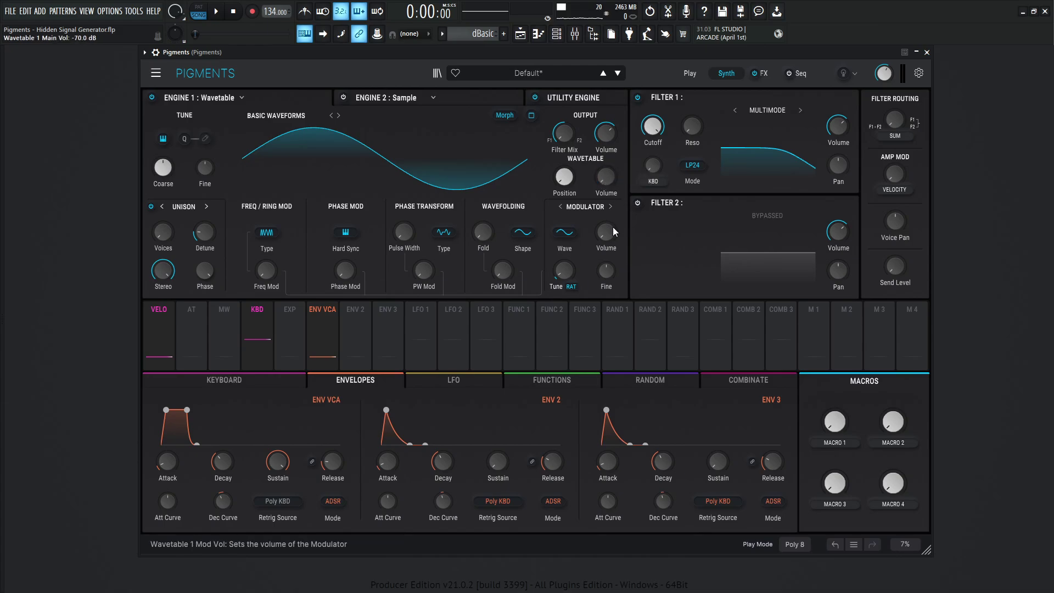
mouse_move(613, 229)
mouse_down()
mouse_move(613, 217)
mouse_move(614, 237)
mouse_up()
Step: Switch the modulator's tuning mode to fixed Hertz and set its tune to 20.0 Hz
click(572, 288)
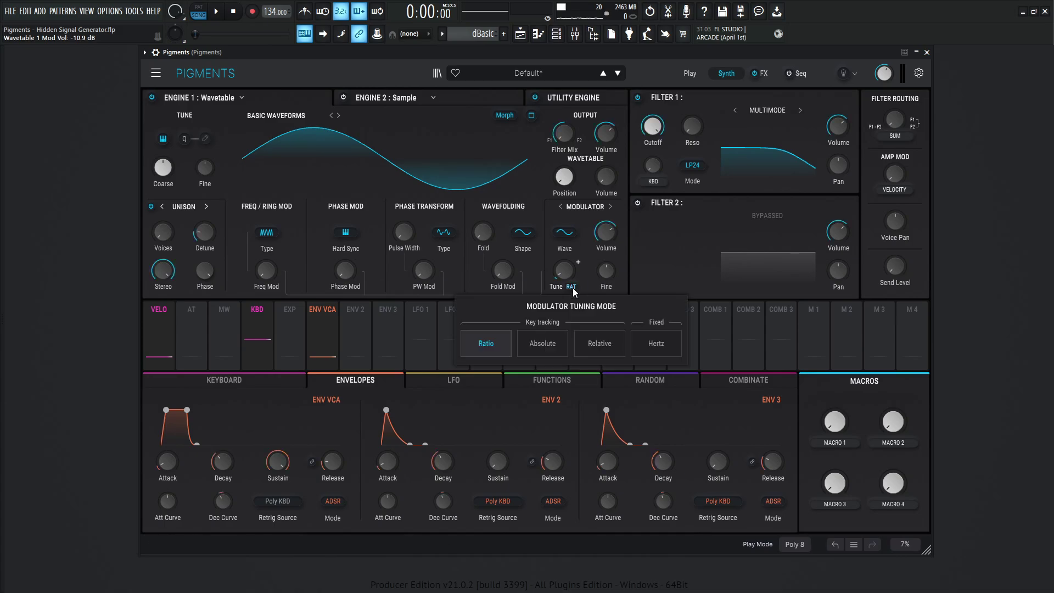
click(666, 345)
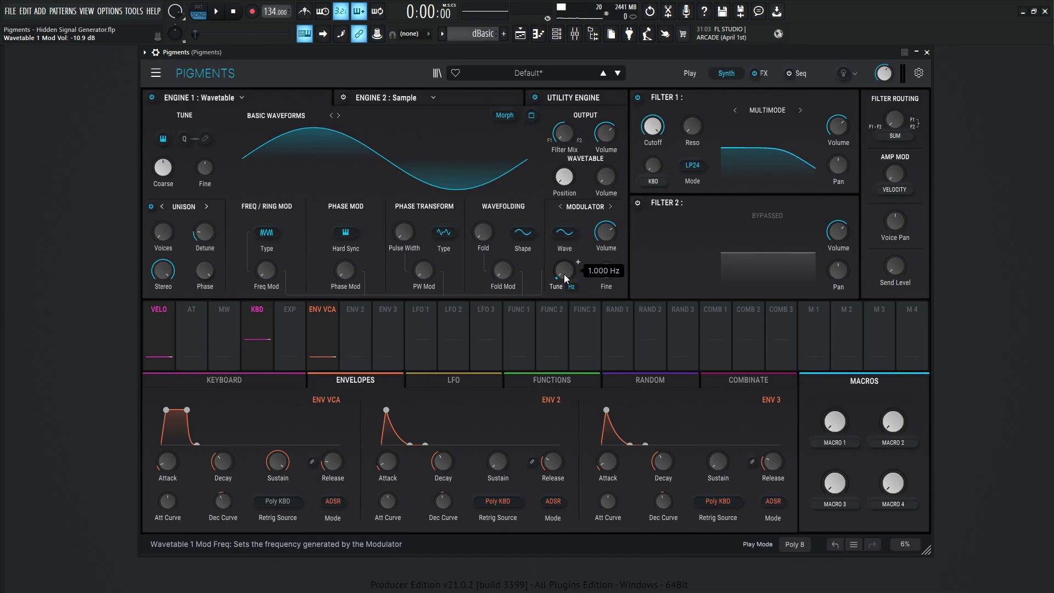
mouse_move(567, 279)
mouse_down()
mouse_move(567, 256)
mouse_move(572, 271)
mouse_up()
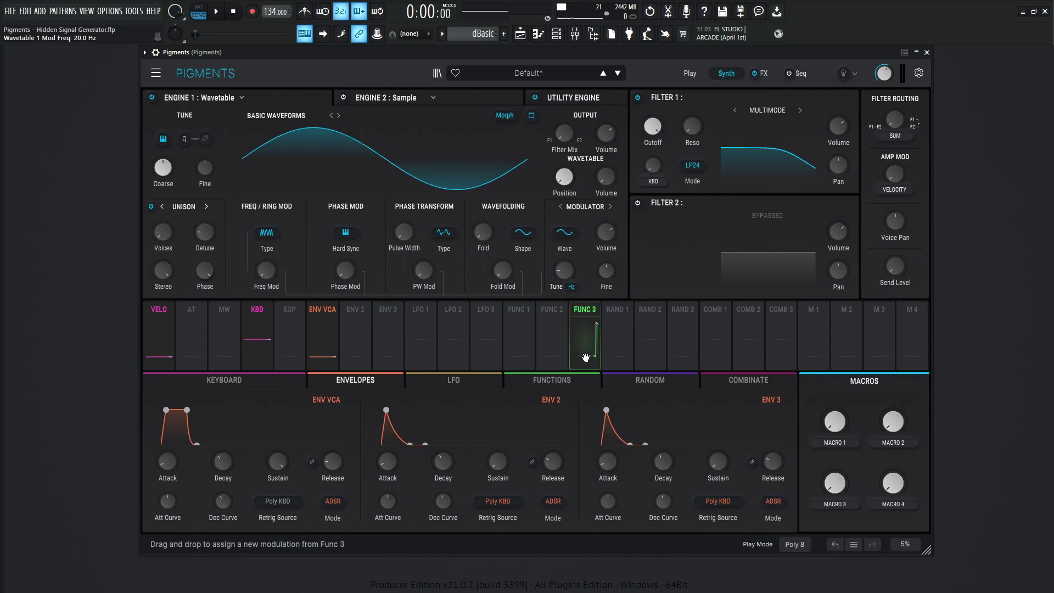
Step: Assign Function 1 to the modulator's tune, shaped as a rising ramp that plays once per note
click(568, 378)
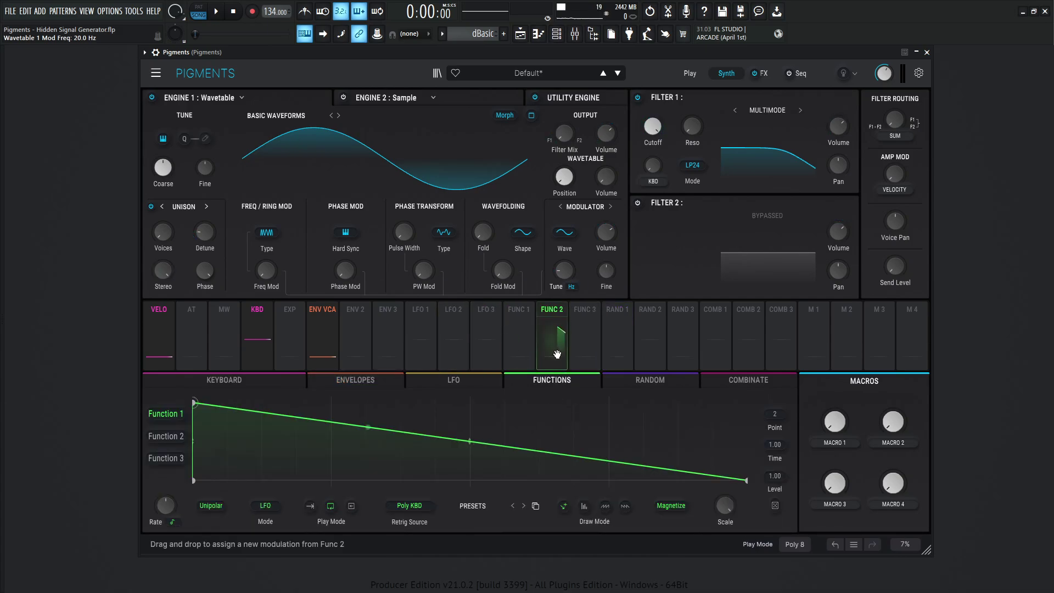
mouse_move(562, 306)
mouse_down()
mouse_move(564, 272)
mouse_move(564, 303)
mouse_up()
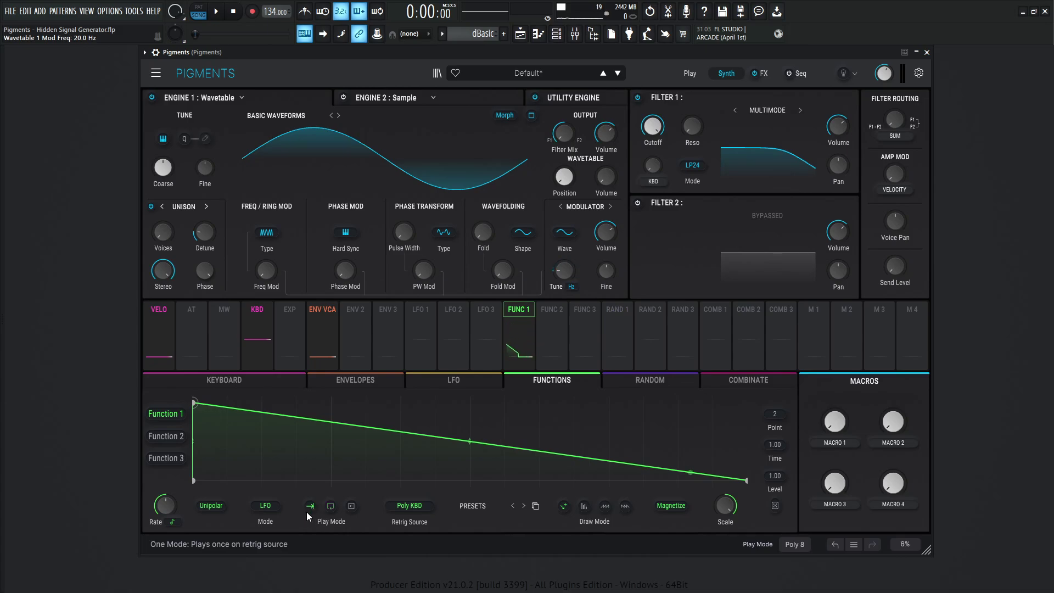
drag(196, 402, 789, 346)
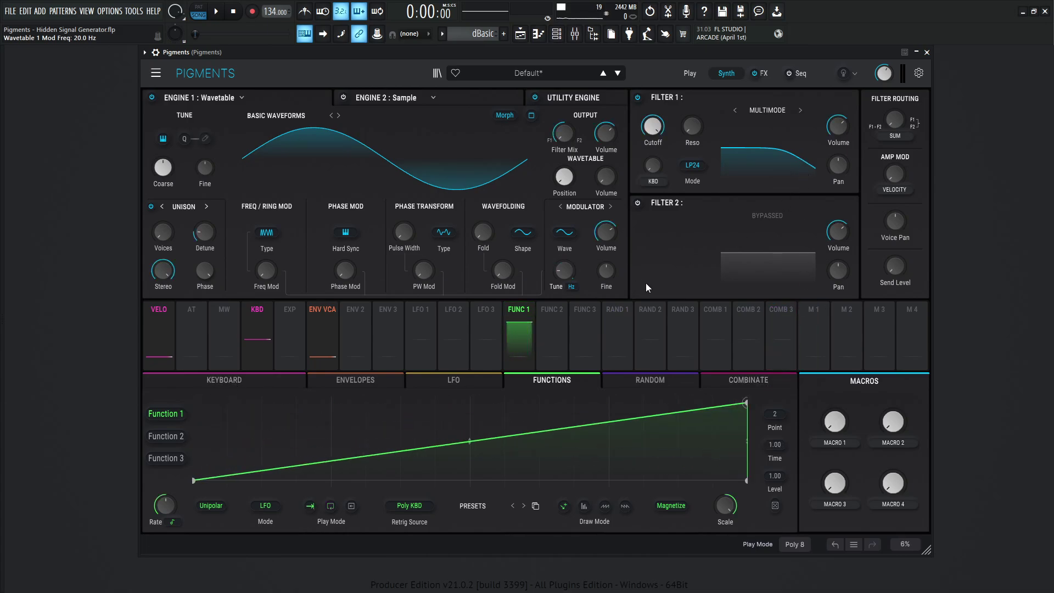
key(q)
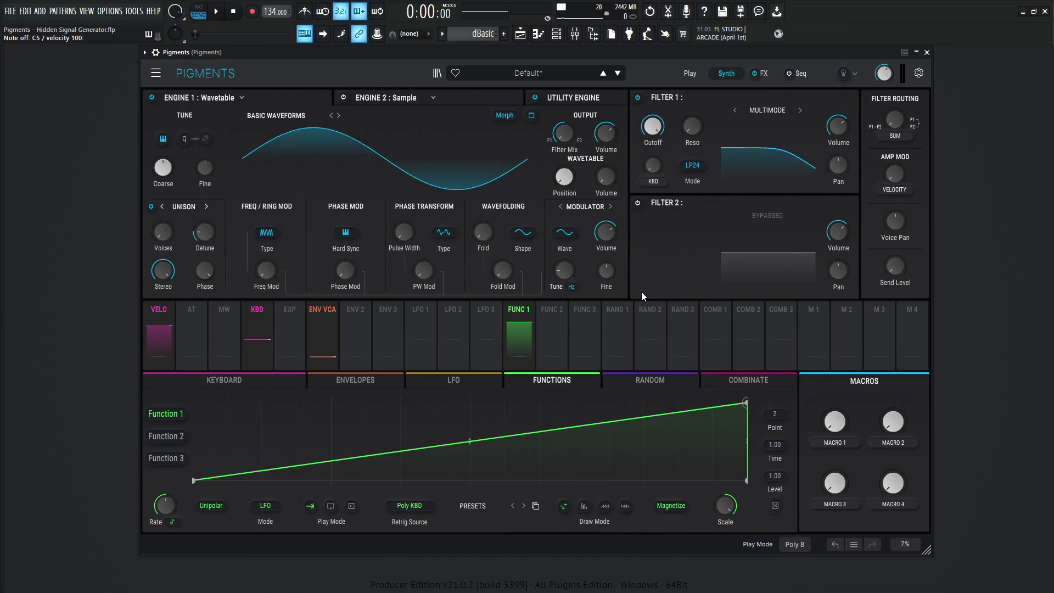
Step: Switch Function 1's rate type to Hertz and slow the rate while auditioning the sweep on C5
click(173, 522)
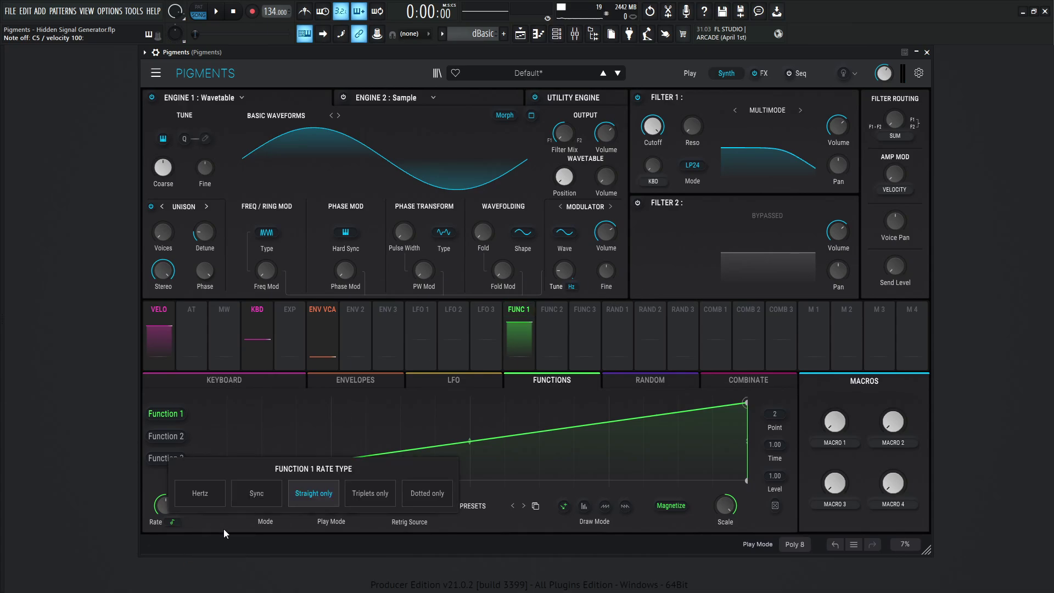
click(198, 496)
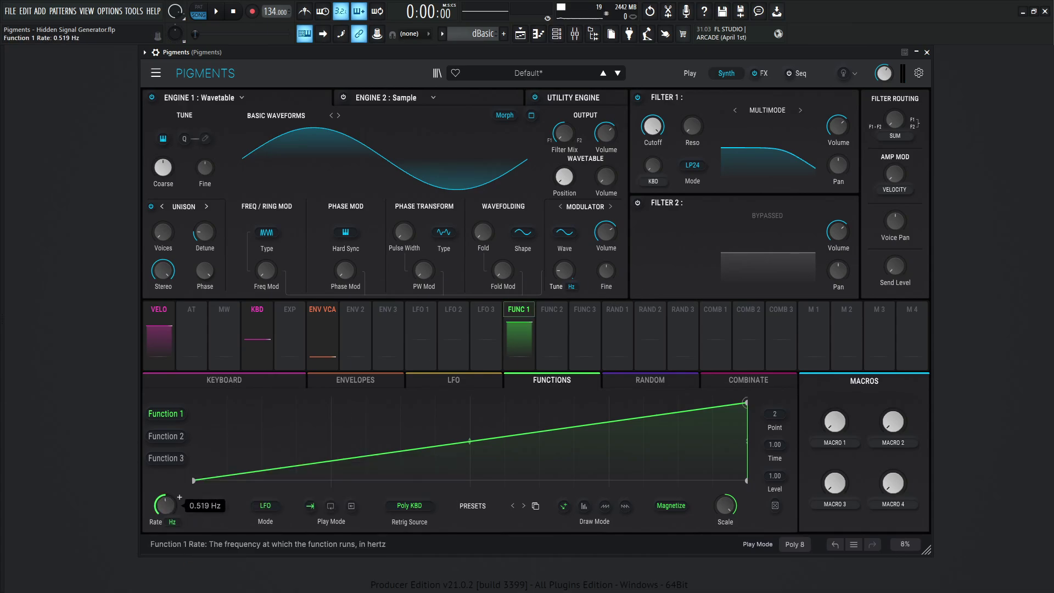
key(q)
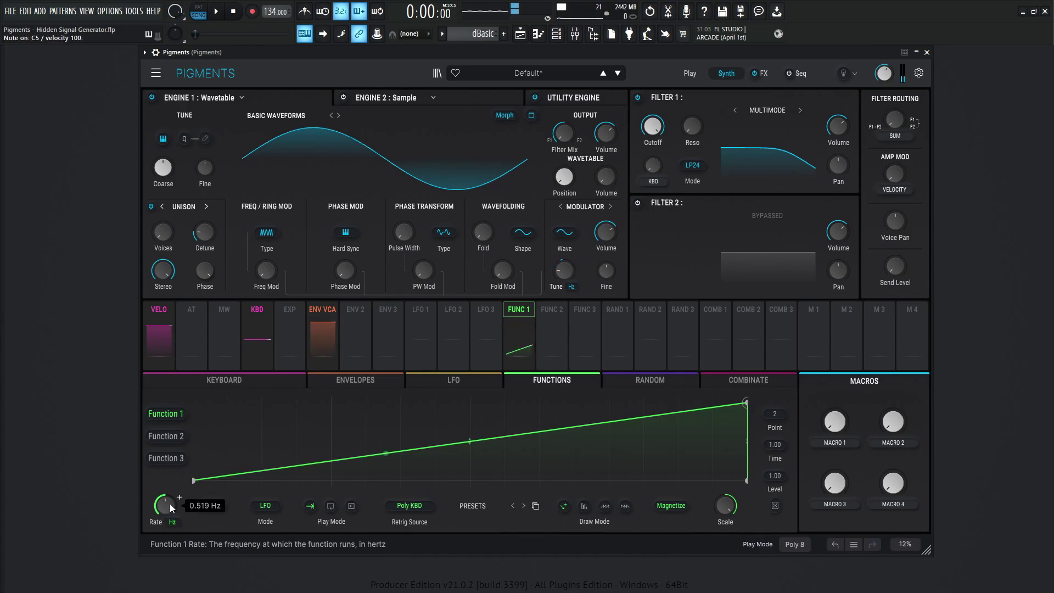
mouse_move(171, 509)
mouse_down()
mouse_move(170, 541)
mouse_move(169, 503)
mouse_move(171, 524)
mouse_up()
key(q)
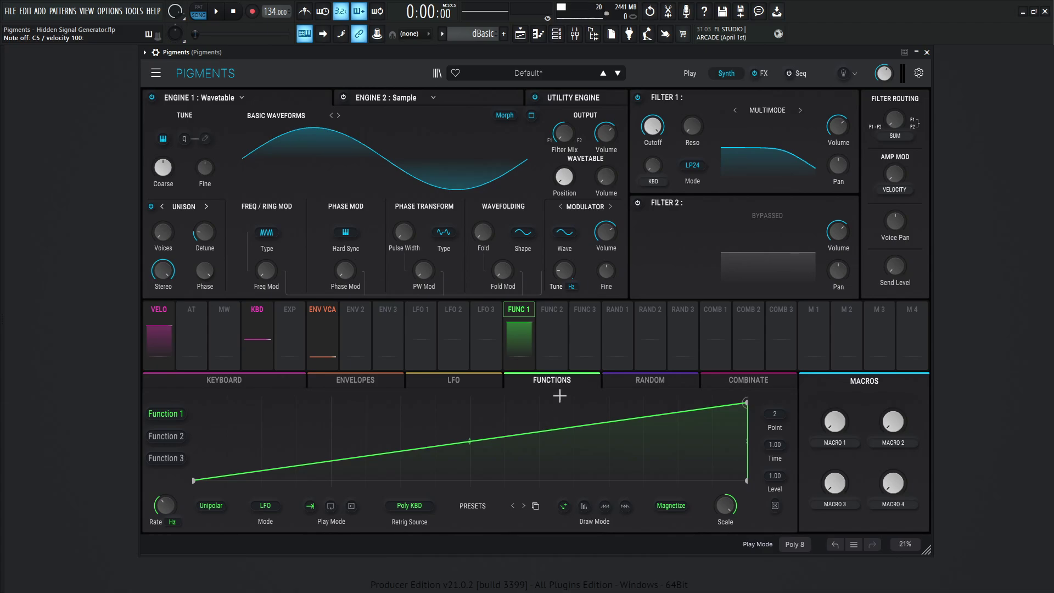
Step: Review the modulator's tuning mode options and its volume control
click(573, 286)
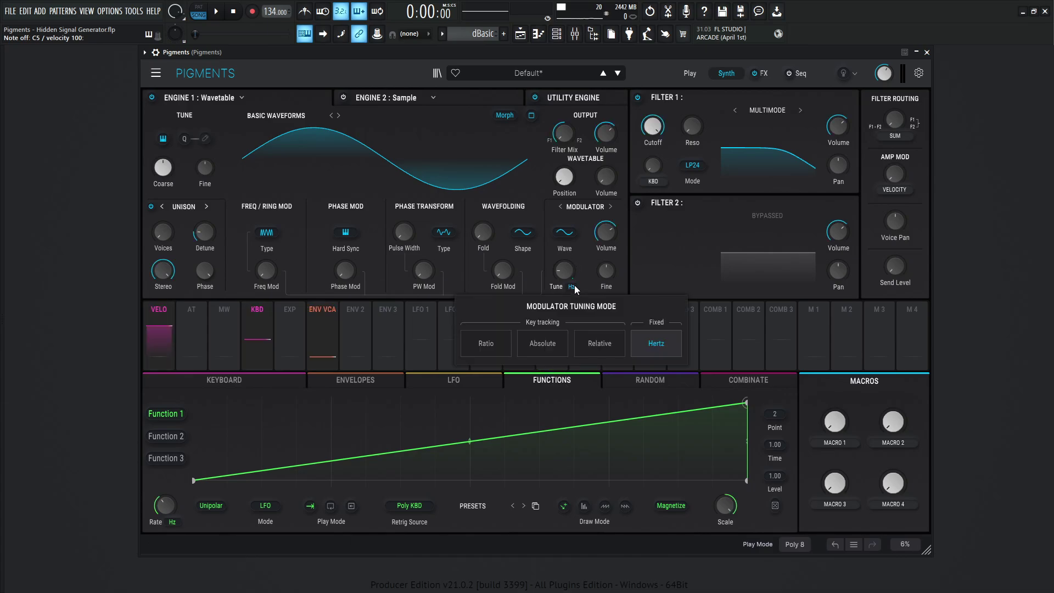
click(586, 270)
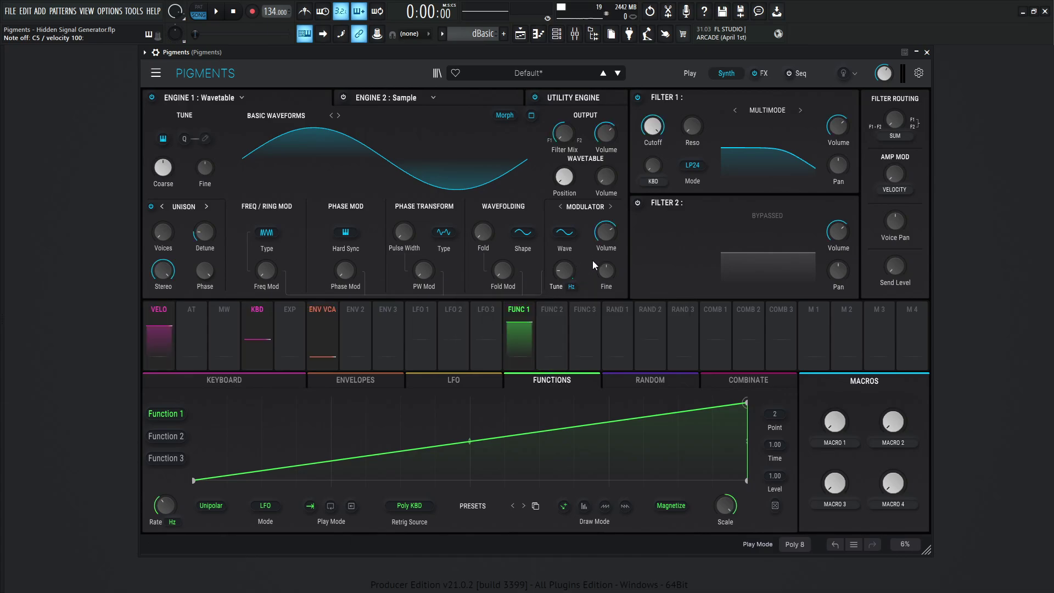
mouse_move(607, 235)
click(573, 286)
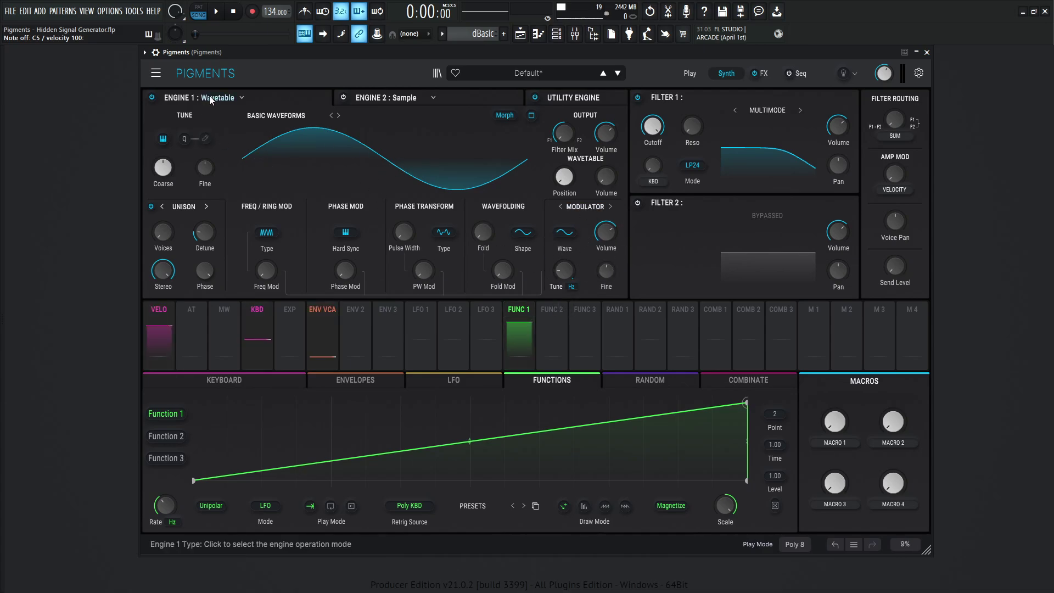
Step: Change Engine 1 to Sample with its main volume at -70.0 dB and its modulator tuned in fixed Hertz
click(226, 97)
click(291, 144)
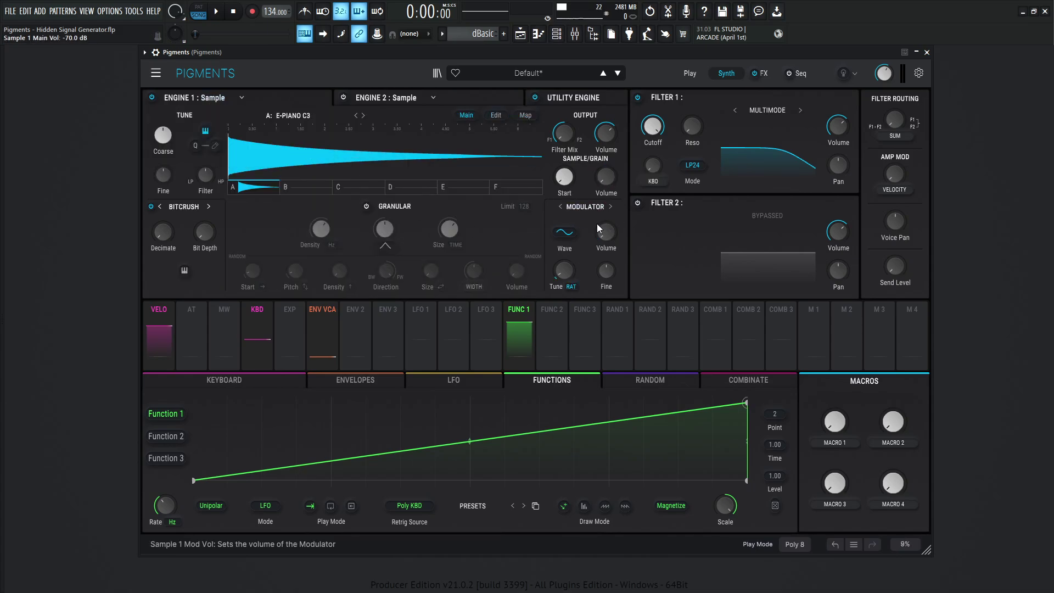
click(571, 287)
click(650, 341)
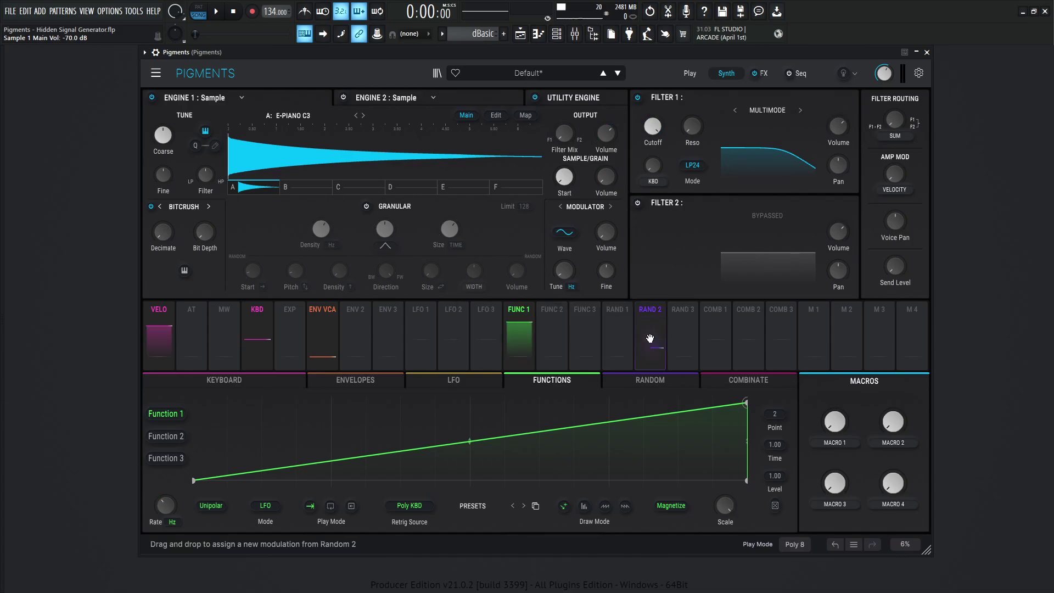
Step: Switch Engine 1 to Harmonic and then to Wavetable to compare their modulator sections
click(242, 99)
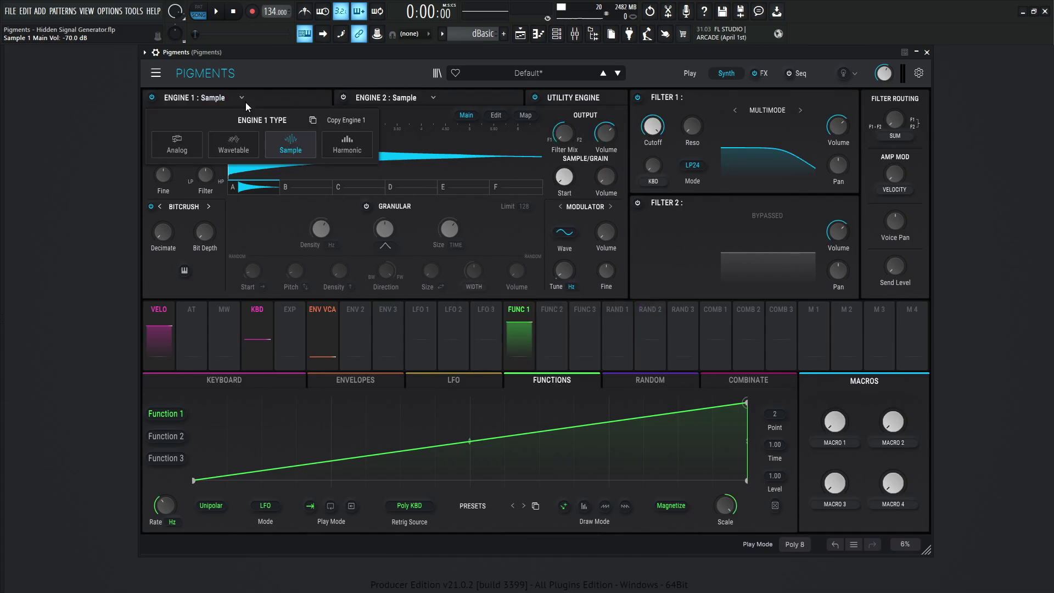
click(359, 143)
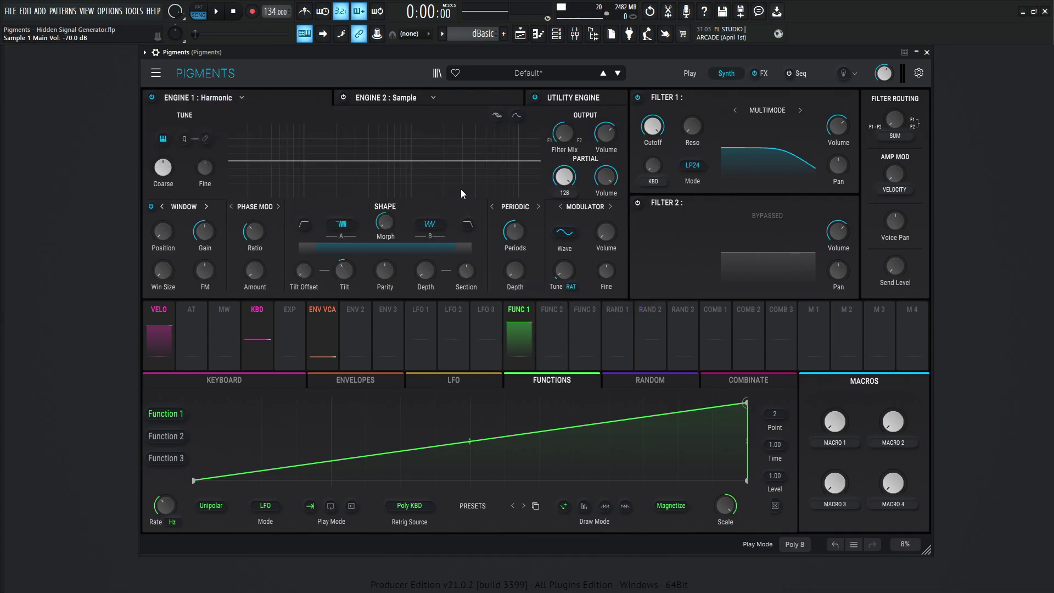
click(237, 98)
click(232, 150)
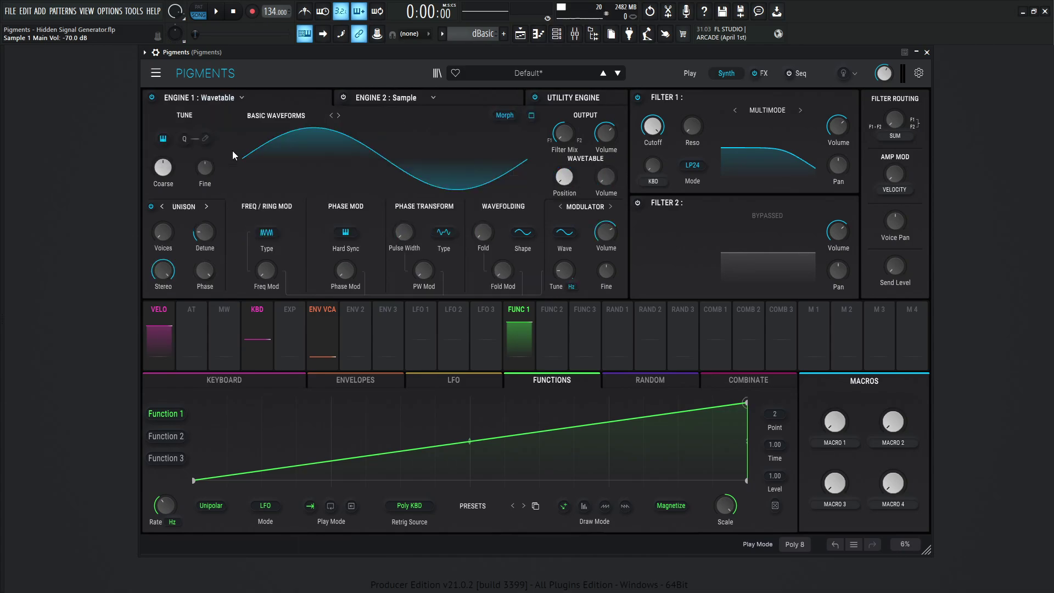
Step: Return Engine 1 to Sample, raise its modulator's volume and audition the signal with a note
click(237, 99)
click(296, 146)
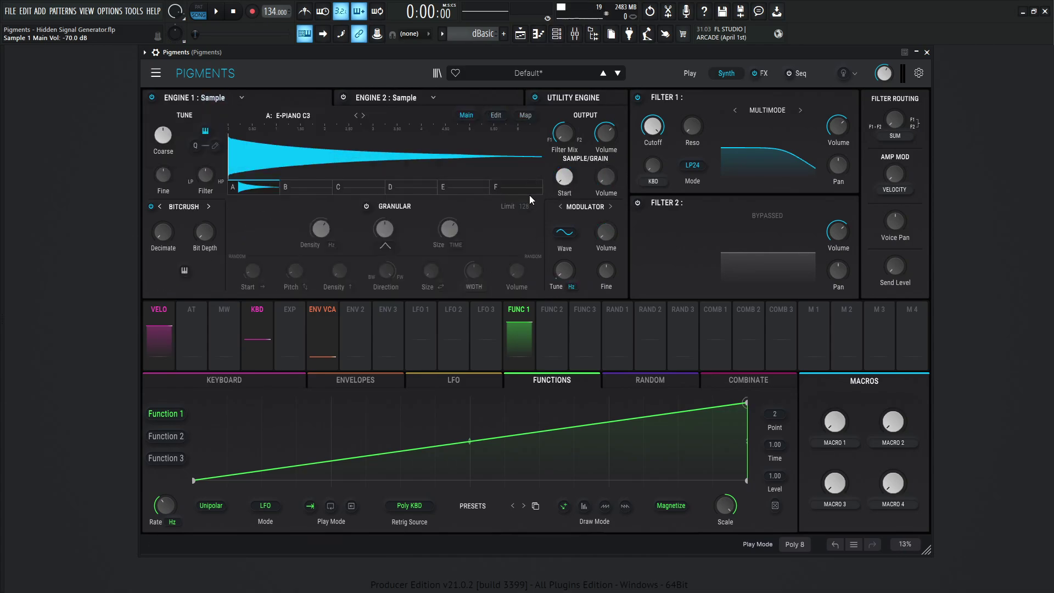
drag(607, 238, 606, 186)
key(q)
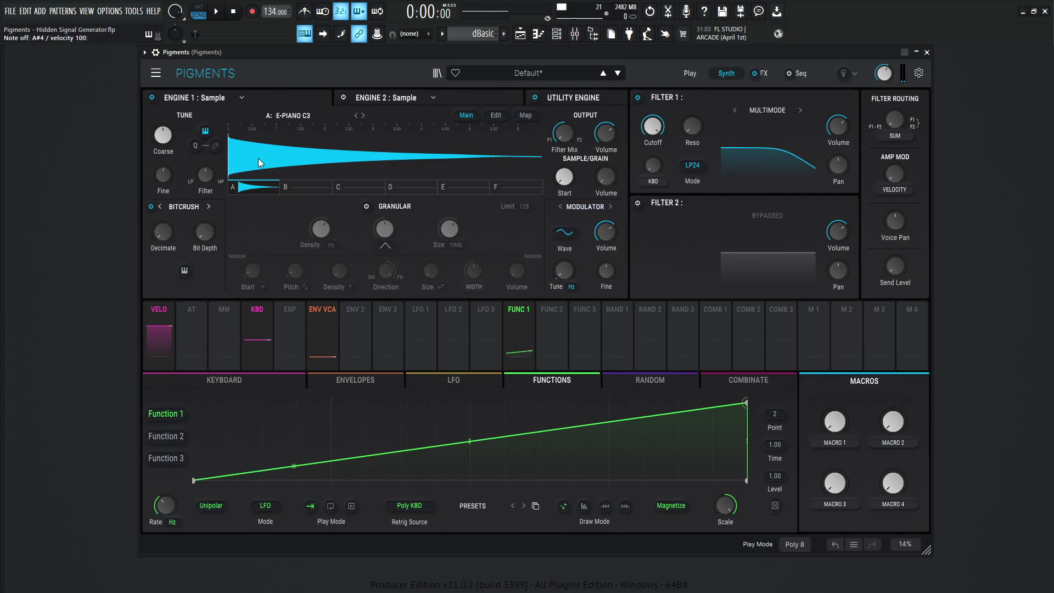
Step: Change Engine 1 to Harmonic with its output volume at -70.0 and its modulator tuned in fixed Hertz
click(217, 96)
click(353, 137)
drag(608, 174, 608, 230)
click(571, 286)
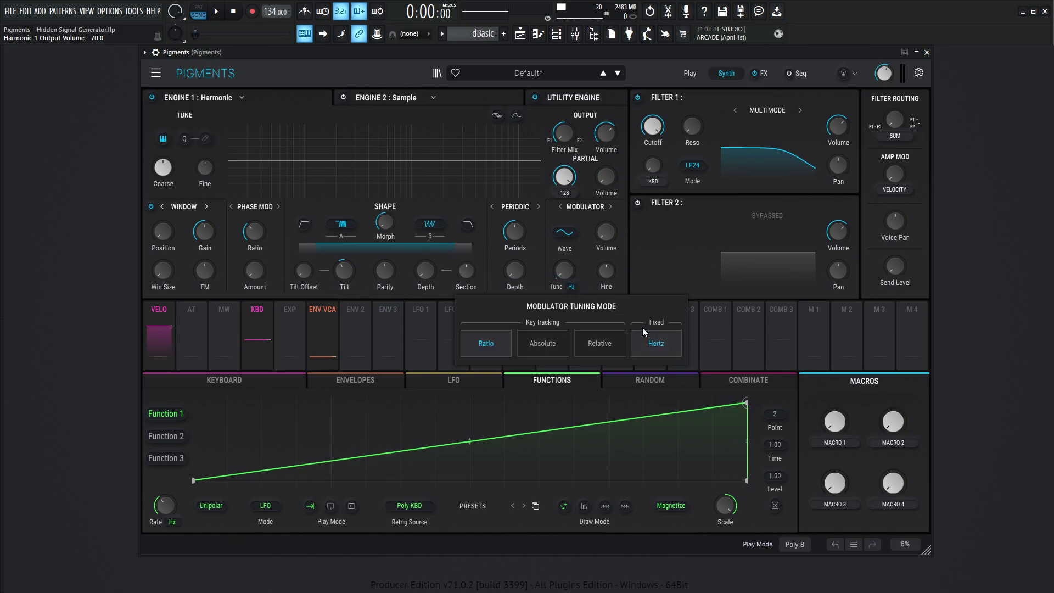
click(656, 344)
mouse_move(563, 271)
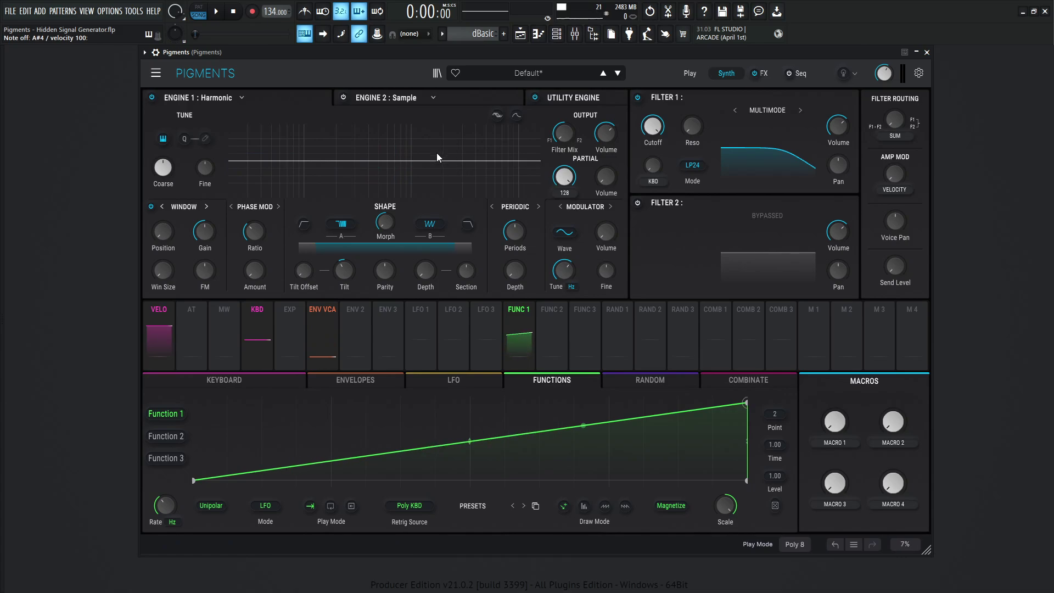
Step: Switch Engine 1 to Wavetable and then to Analog to check what modulator controls each offers
click(219, 97)
click(247, 146)
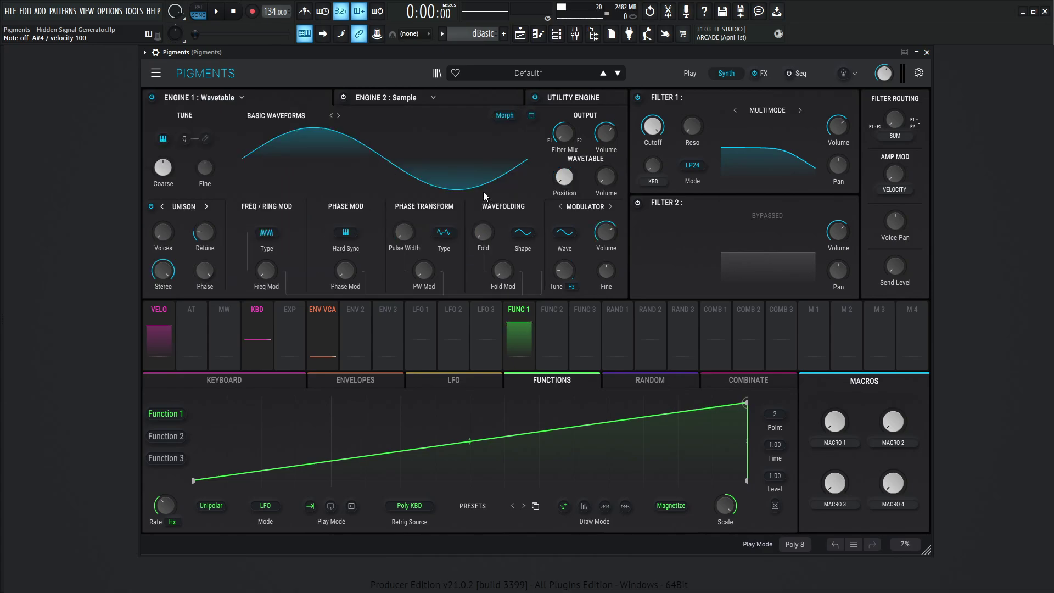
click(218, 97)
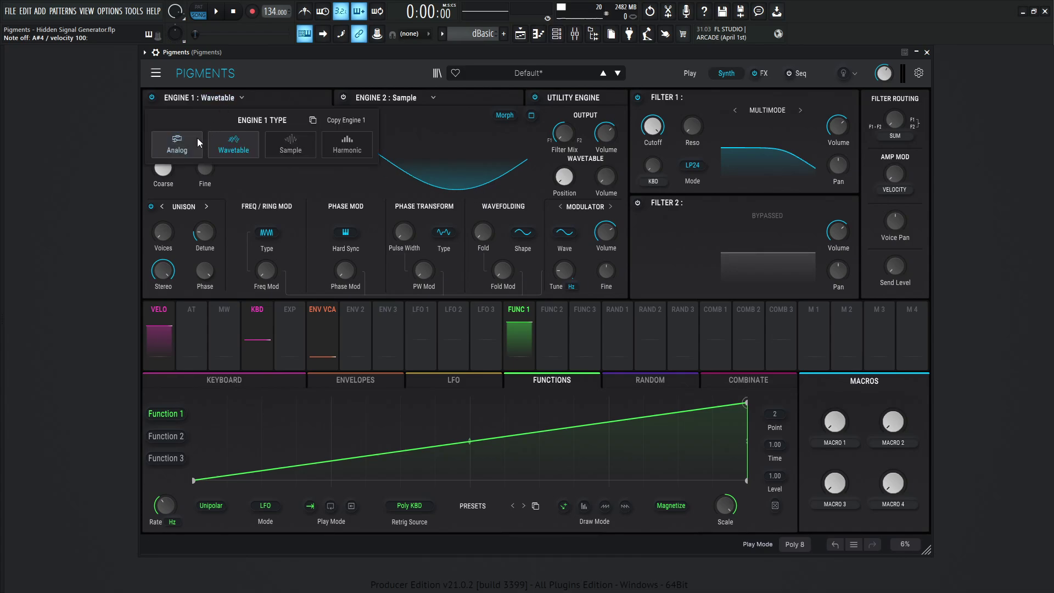
click(195, 138)
Step: Return Engine 1 to Wavetable and set its modulator's tune to 4439 Hz
click(219, 100)
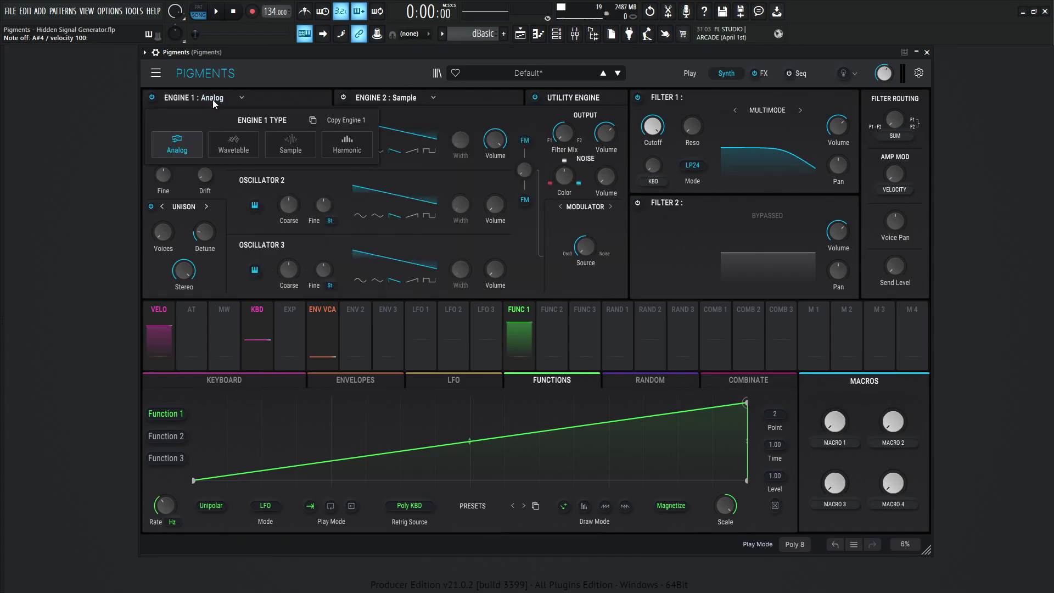
click(252, 134)
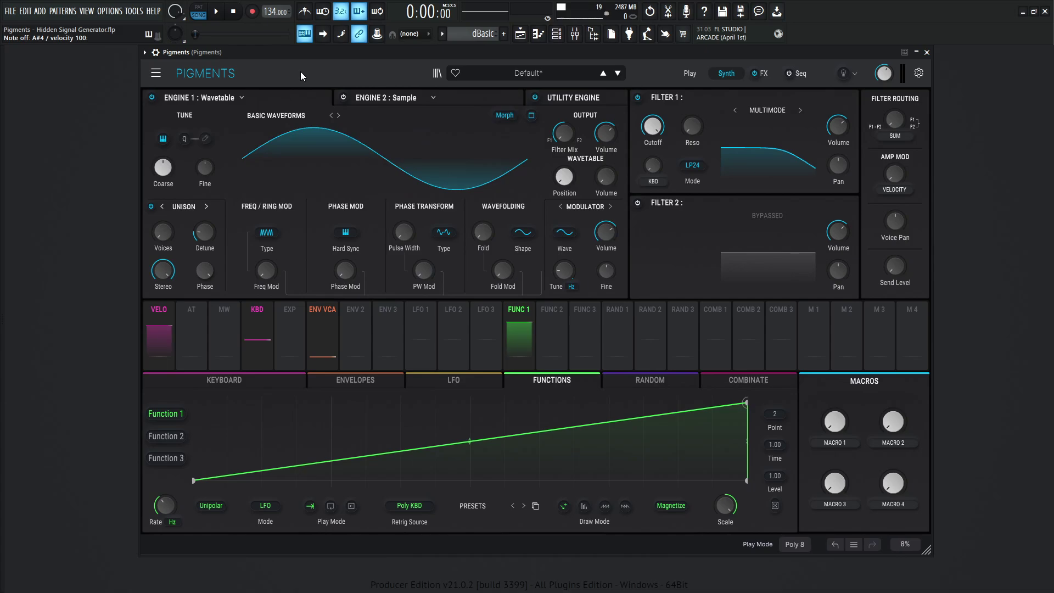
drag(564, 270, 564, 206)
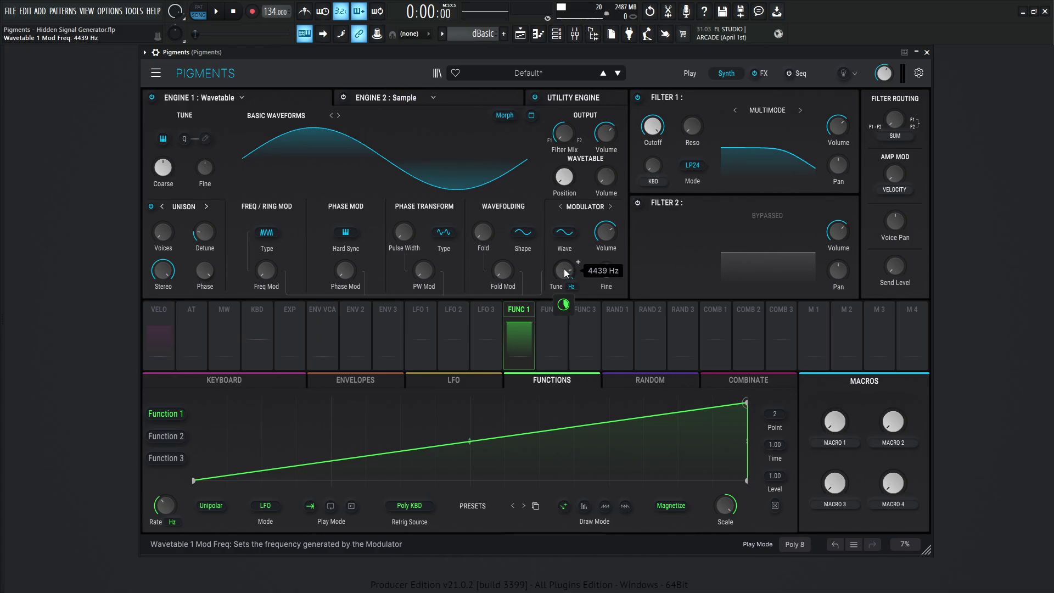